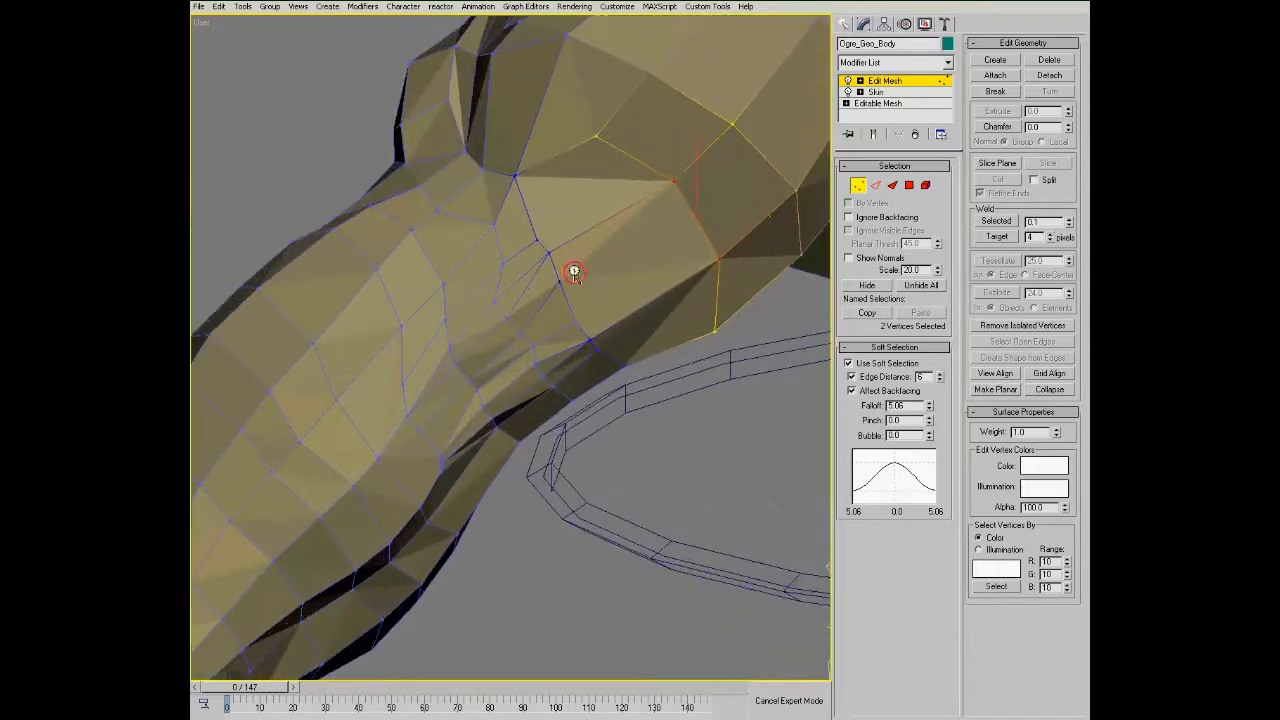
- Reposition the soft-selected vertices around the inner elbow of the arm mesh at frame 0
{"action": "left_click", "coordinate": [559, 282]}
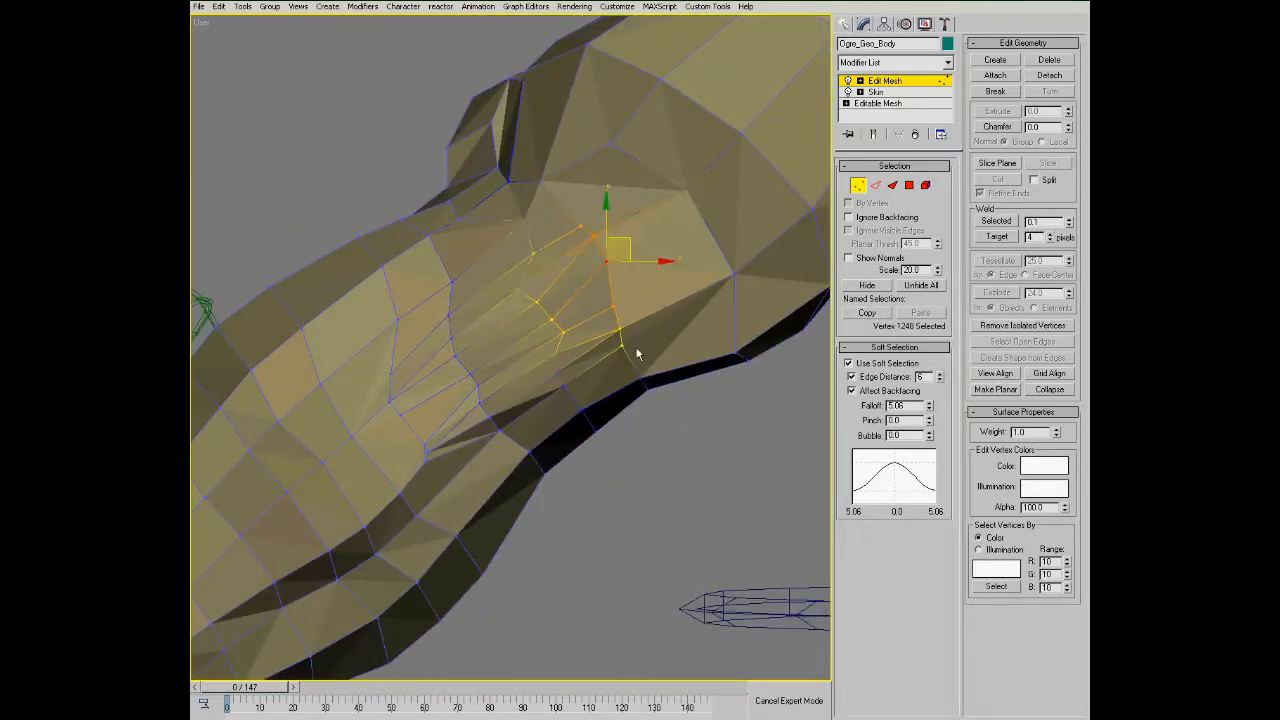
{"action": "middle_click_drag", "start_coordinate": [629, 330], "coordinate": [671, 306], "text": "alt"}
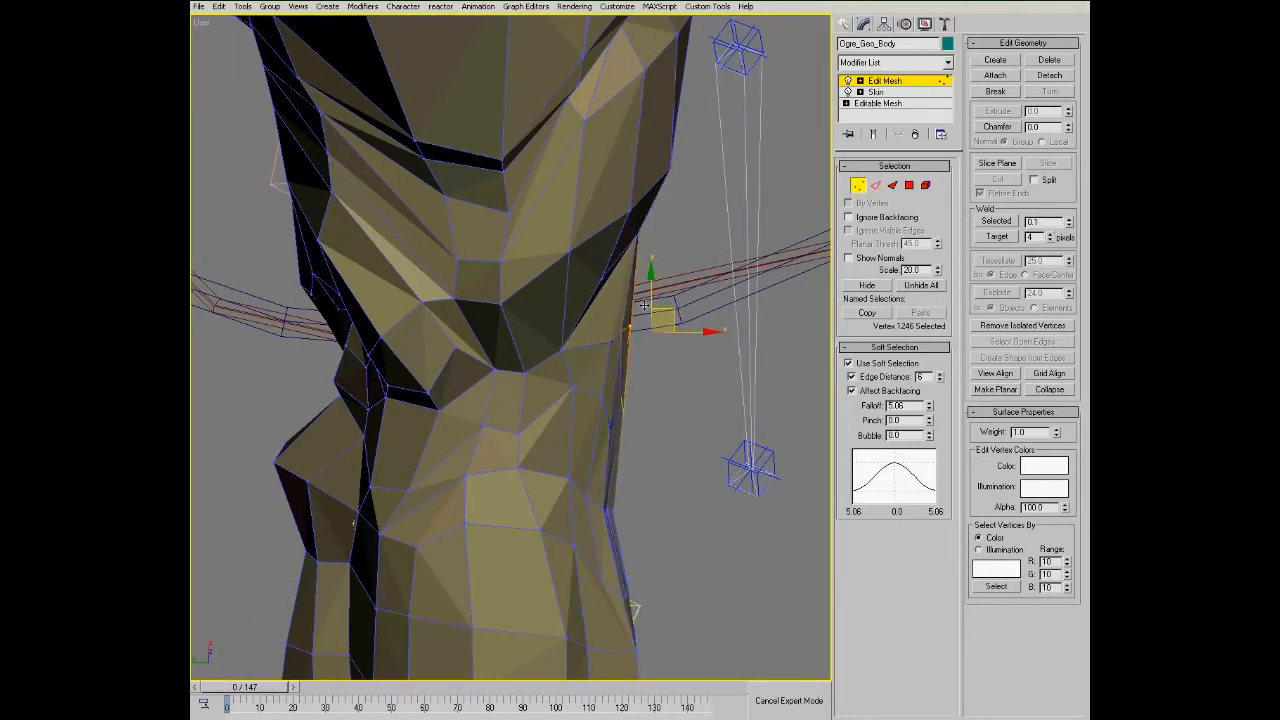
{"action": "left_click_drag", "start_coordinate": [612, 341], "coordinate": [599, 341]}
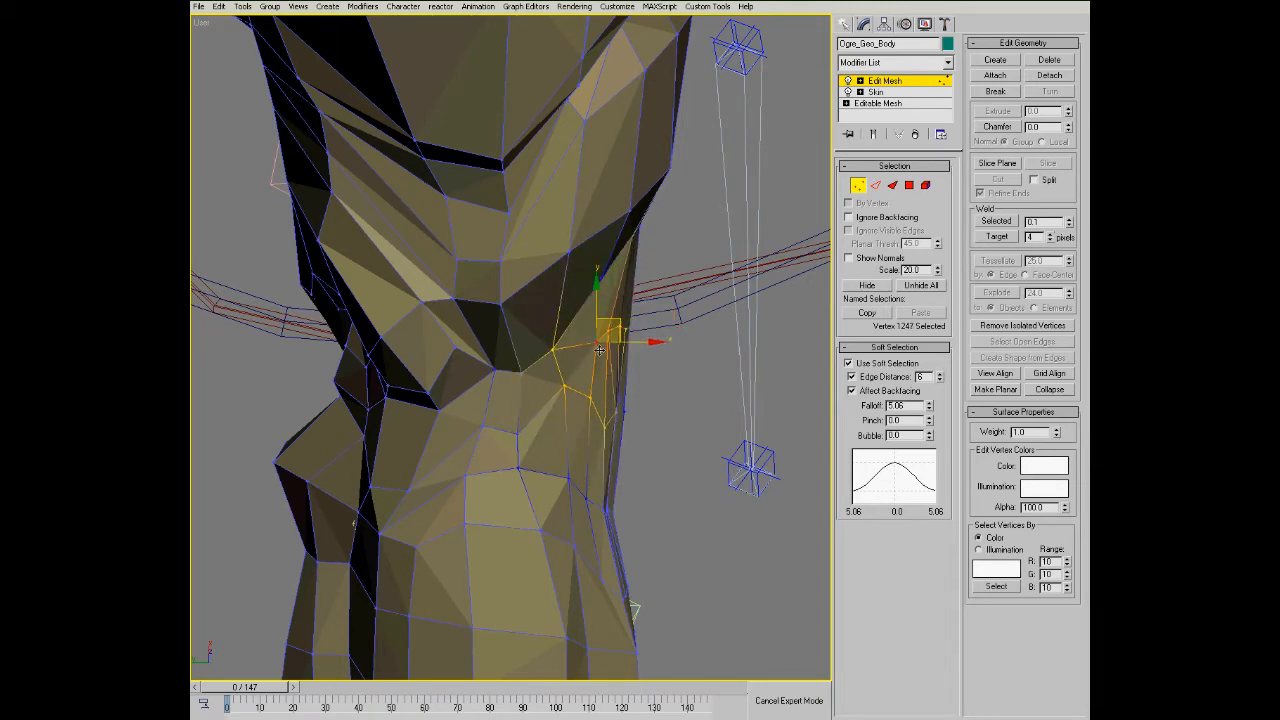
{"action": "middle_click_drag", "start_coordinate": [612, 428], "coordinate": [613, 230], "text": "alt"}
{"action": "left_click_drag", "start_coordinate": [607, 330], "coordinate": [643, 249]}
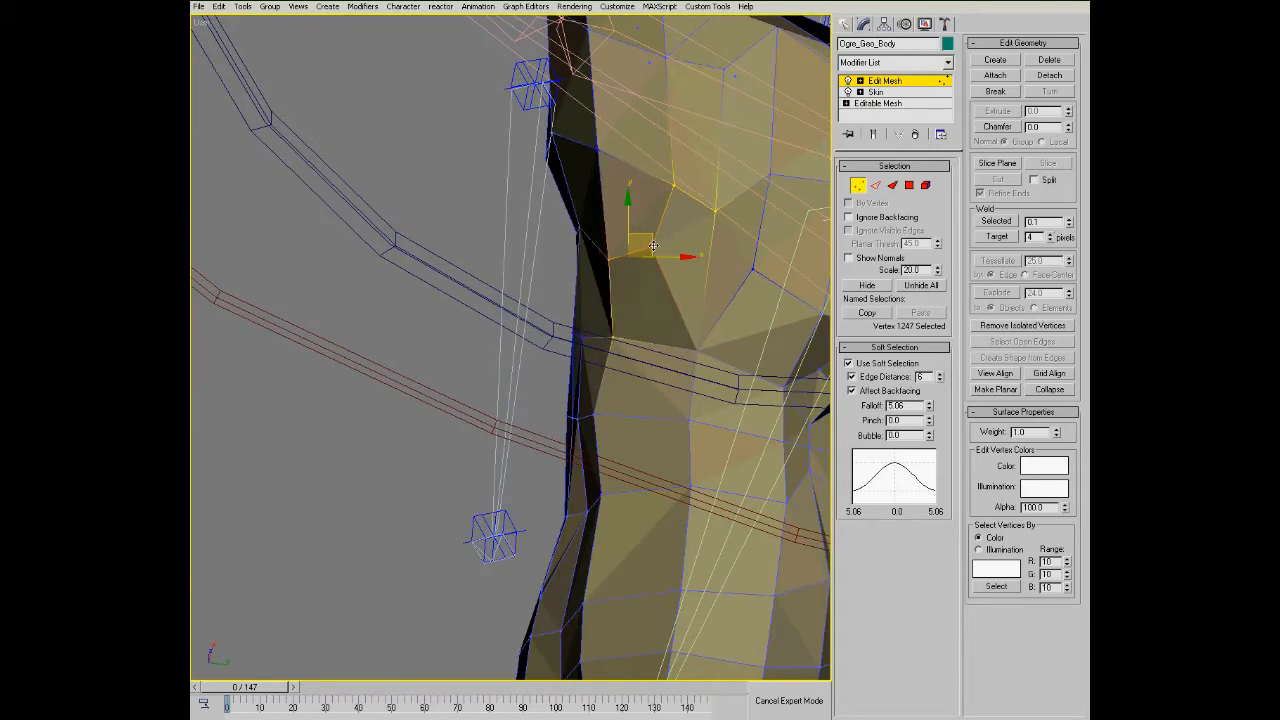
- Select the vertex on the underside of the upper arm near the elbow and set the soft selection falloff to 4.048
{"action": "middle_click_drag", "start_coordinate": [513, 307], "coordinate": [623, 357], "text": "alt"}
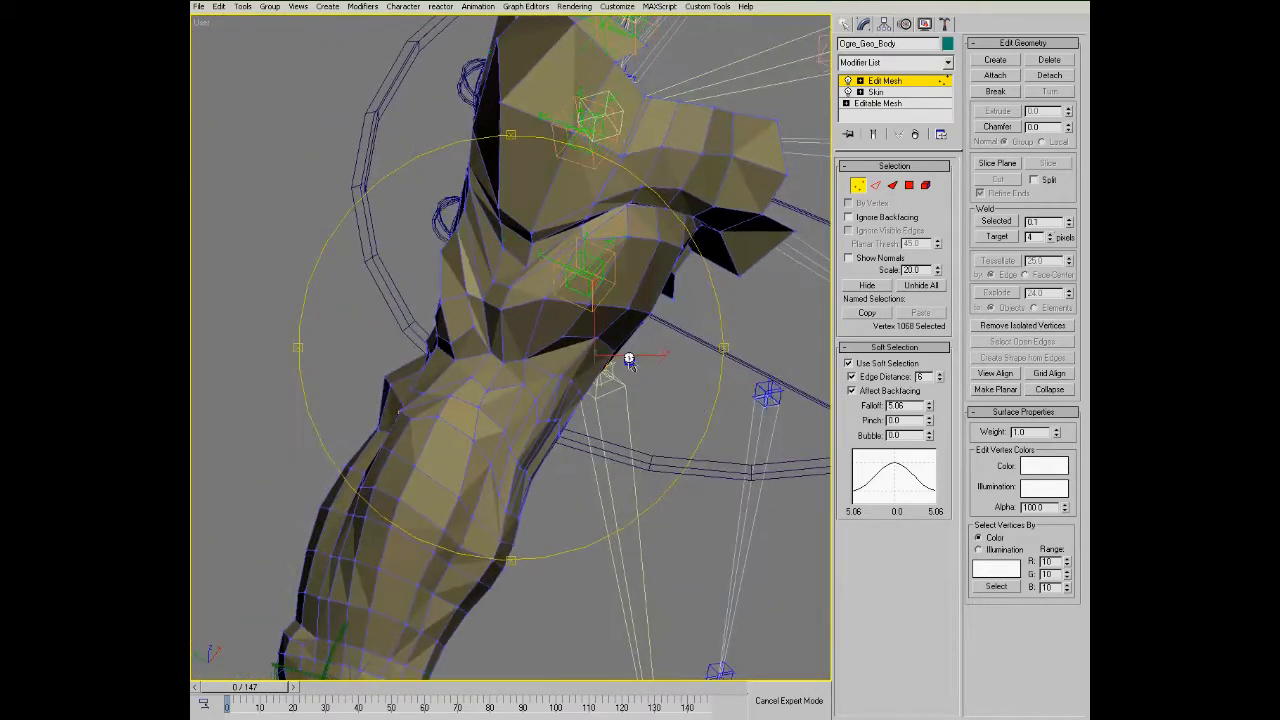
{"action": "scroll", "coordinate": [590, 353], "scroll_direction": "up", "scroll_amount": 4}
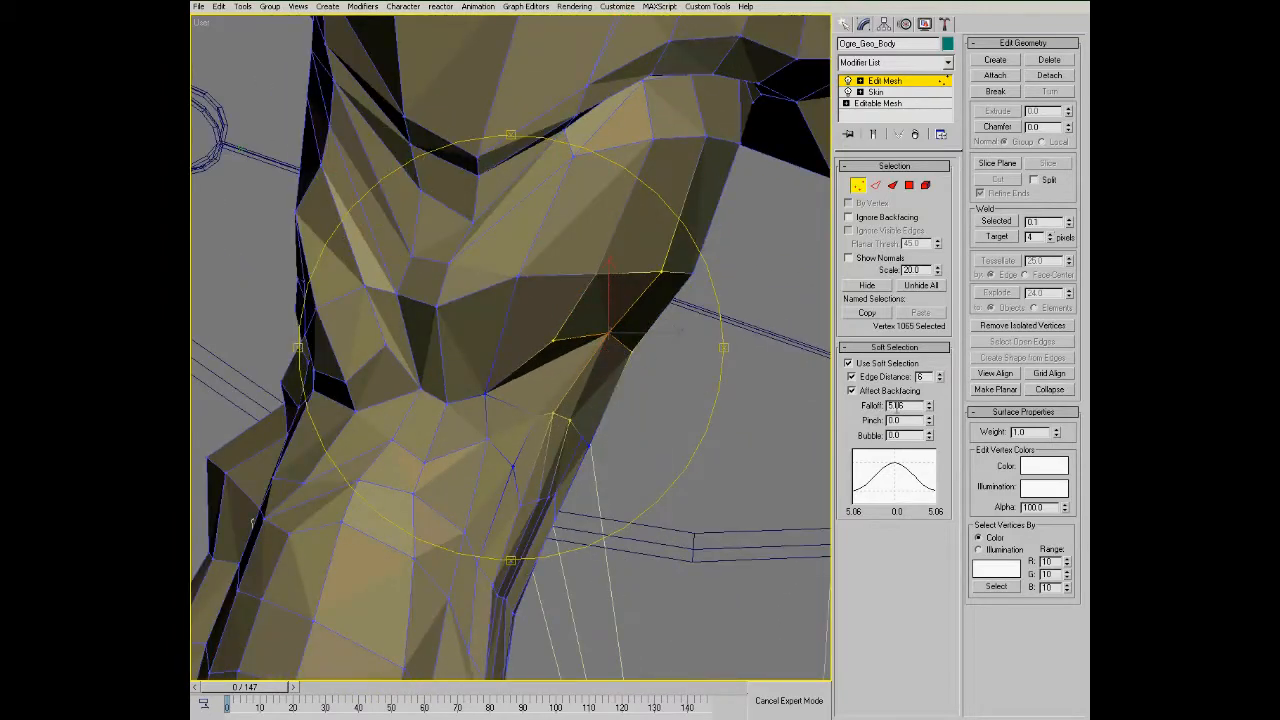
{"action": "left_click_drag", "start_coordinate": [929, 411], "coordinate": [929, 428]}
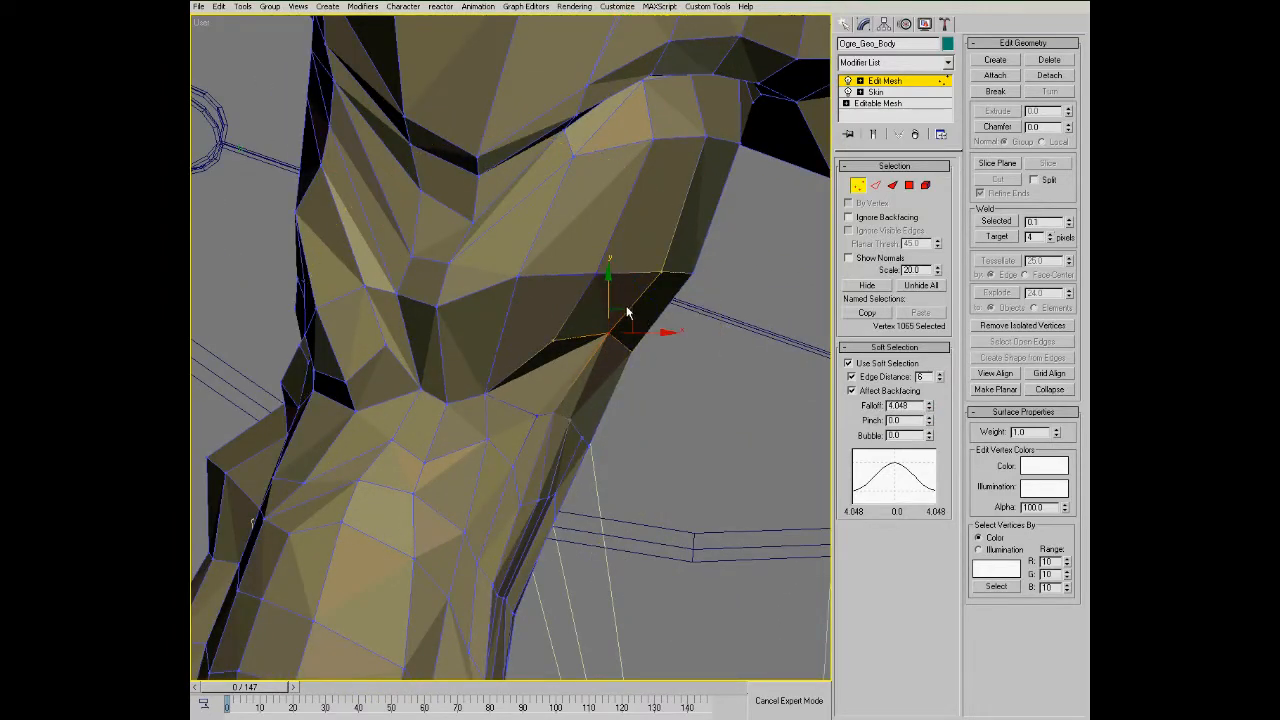
- Advance the animation to frame 20 to inspect the bent arm, and return to frame 0
{"action": "scroll", "coordinate": [639, 321], "scroll_direction": "down", "scroll_amount": 5}
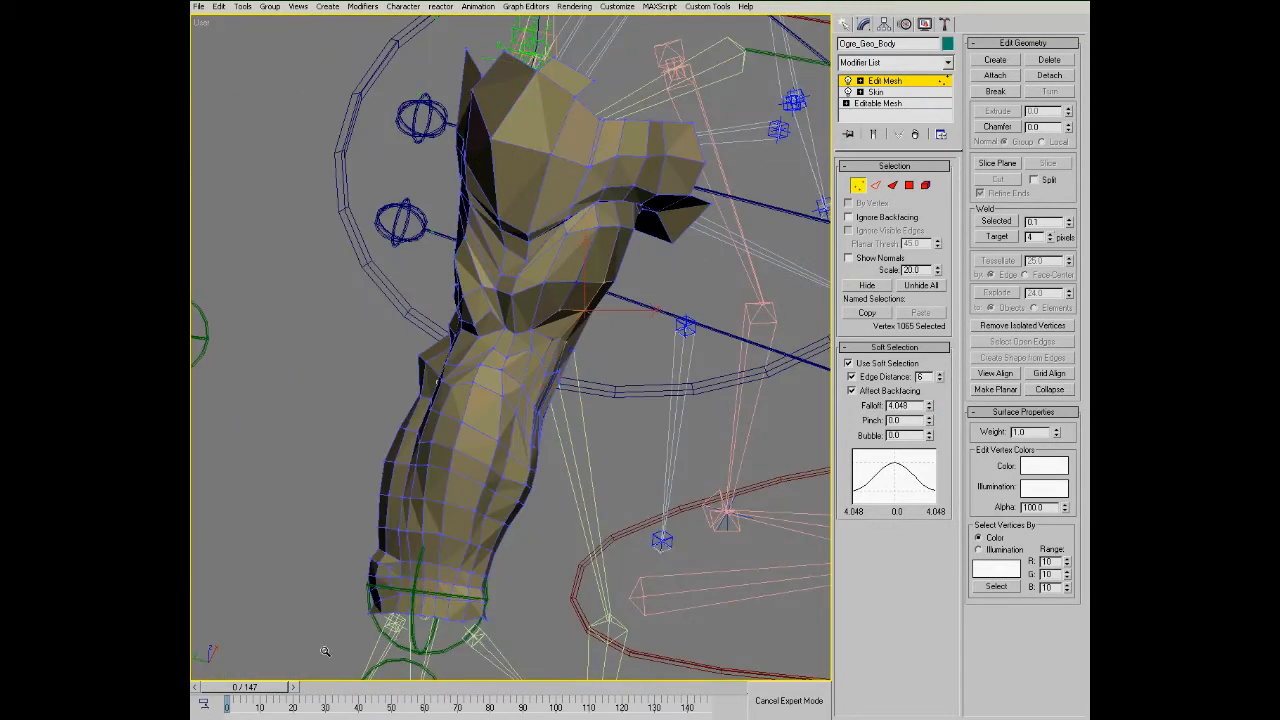
{"action": "mouse_move", "coordinate": [297, 683]}
{"action": "left_mouse_down"}
{"action": "mouse_move", "coordinate": [345, 686]}
{"action": "mouse_move", "coordinate": [280, 685]}
{"action": "mouse_move", "coordinate": [330, 686]}
{"action": "mouse_move", "coordinate": [298, 686]}
{"action": "left_mouse_up"}
{"action": "scroll", "coordinate": [570, 408], "scroll_direction": "up", "scroll_amount": 6}
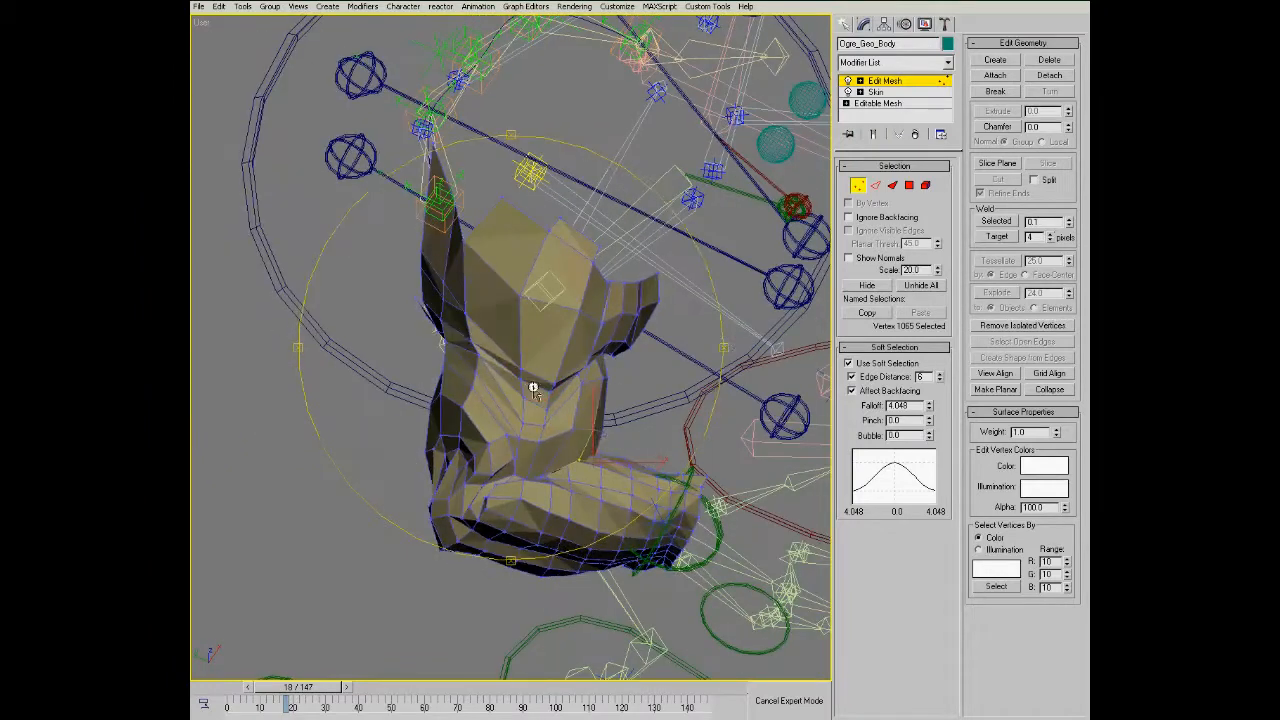
{"action": "left_click", "coordinate": [349, 689]}
{"action": "left_click", "coordinate": [349, 689]}
{"action": "left_click_drag", "start_coordinate": [606, 440], "coordinate": [463, 535]}
{"action": "left_click_drag", "start_coordinate": [290, 688], "coordinate": [245, 682]}
- Select three neighbouring vertices across the upper arm just above the elbow and shift them slightly up the arm
{"action": "left_click_drag", "start_coordinate": [563, 357], "coordinate": [497, 229]}
{"action": "middle_click_drag", "start_coordinate": [497, 229], "coordinate": [540, 250], "text": "alt"}
{"action": "scroll", "coordinate": [556, 268], "scroll_direction": "up", "scroll_amount": 2}
{"action": "left_click", "coordinate": [548, 310], "text": "ctrl"}
{"action": "middle_click_drag", "start_coordinate": [548, 310], "coordinate": [590, 312], "text": "alt"}
{"action": "left_click", "coordinate": [572, 271]}
{"action": "left_click_drag", "start_coordinate": [574, 271], "coordinate": [519, 222]}
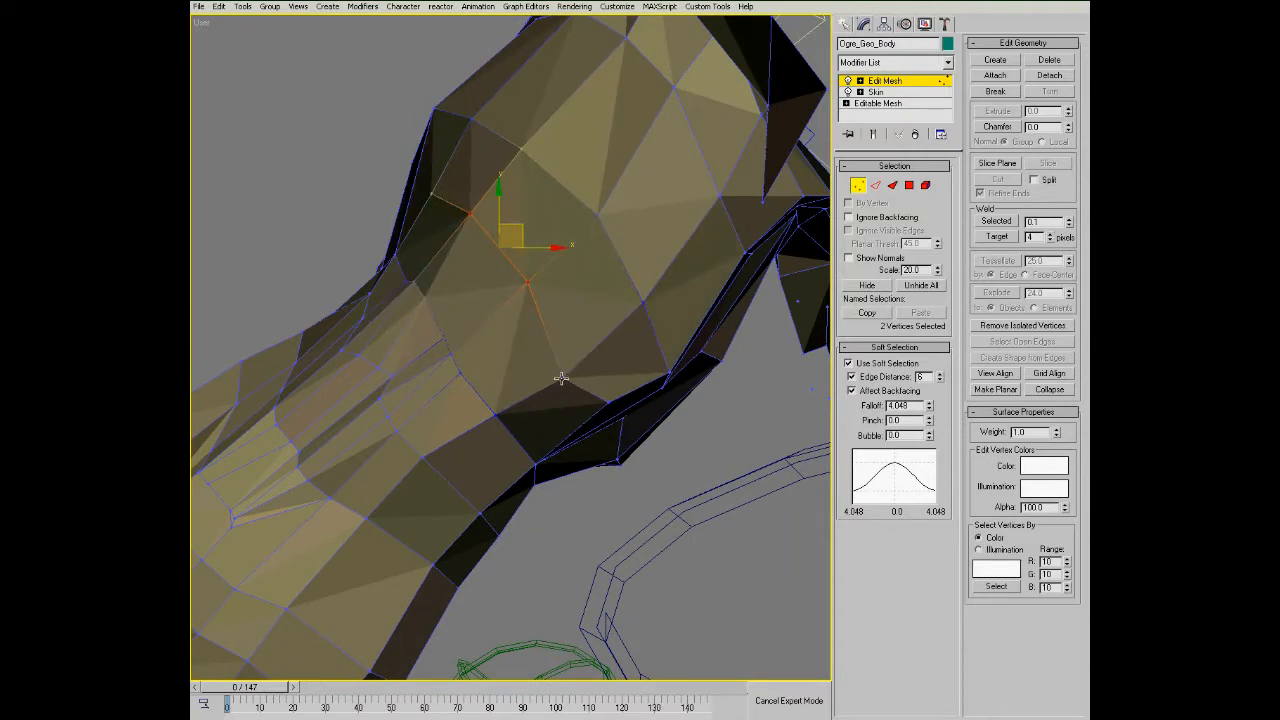
{"action": "left_click", "coordinate": [561, 378], "text": "ctrl"}
{"action": "left_click_drag", "start_coordinate": [540, 265], "coordinate": [538, 258]}
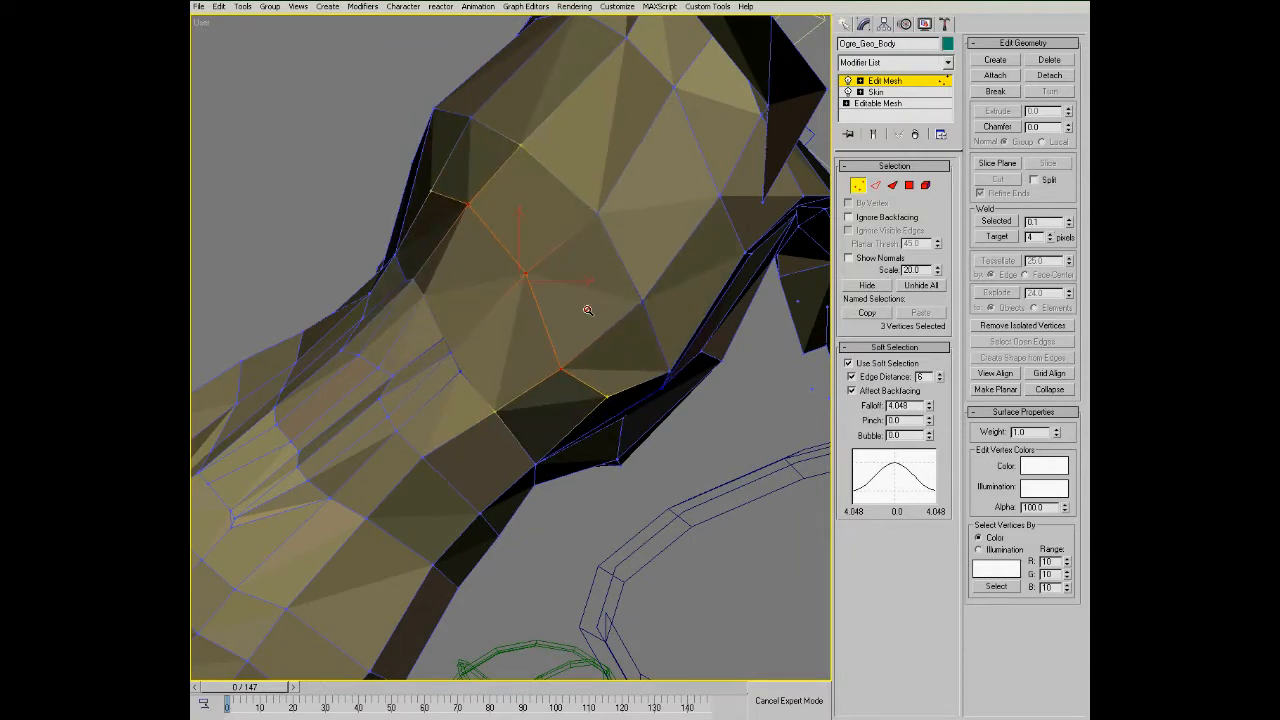
- Go to frame 20 and adjust the vertices on the underside of the bent arm near the elbow
{"action": "scroll", "coordinate": [586, 301], "scroll_direction": "down", "scroll_amount": 4}
{"action": "right_click", "coordinate": [293, 710]}
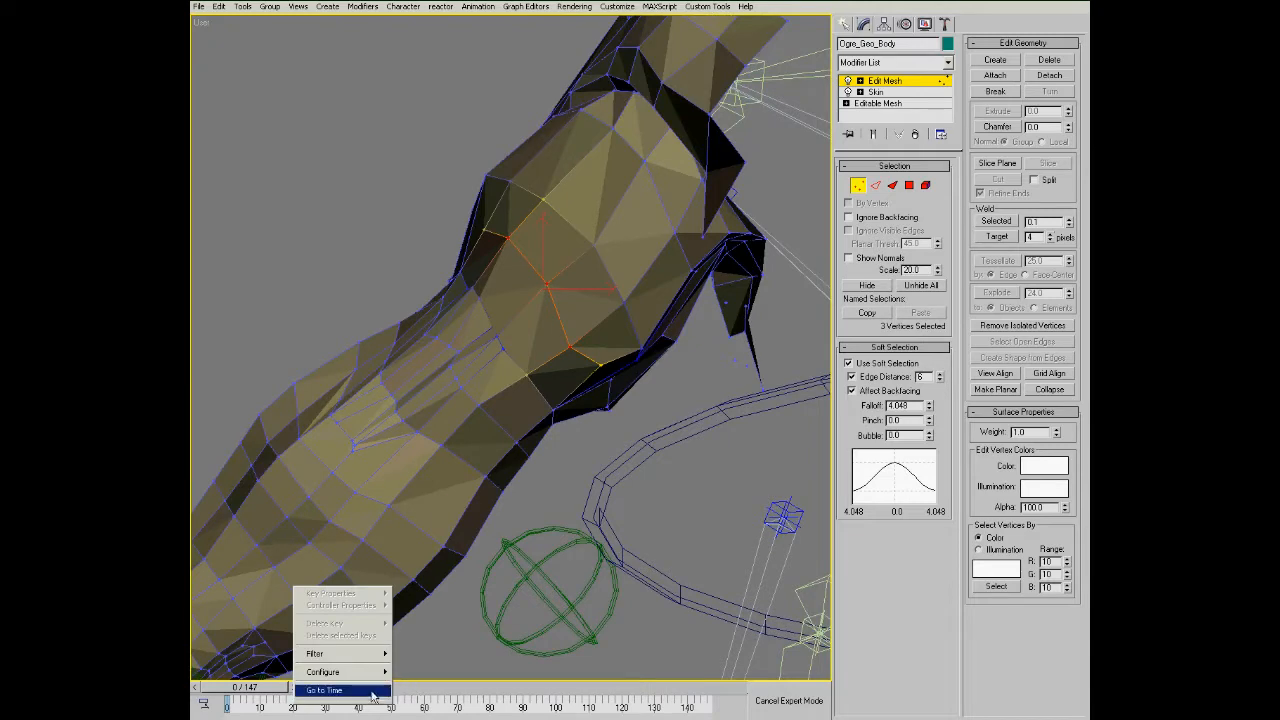
{"action": "left_click", "coordinate": [375, 687]}
{"action": "middle_click_drag", "start_coordinate": [570, 470], "coordinate": [498, 354], "text": "alt"}
{"action": "left_click", "coordinate": [477, 373]}
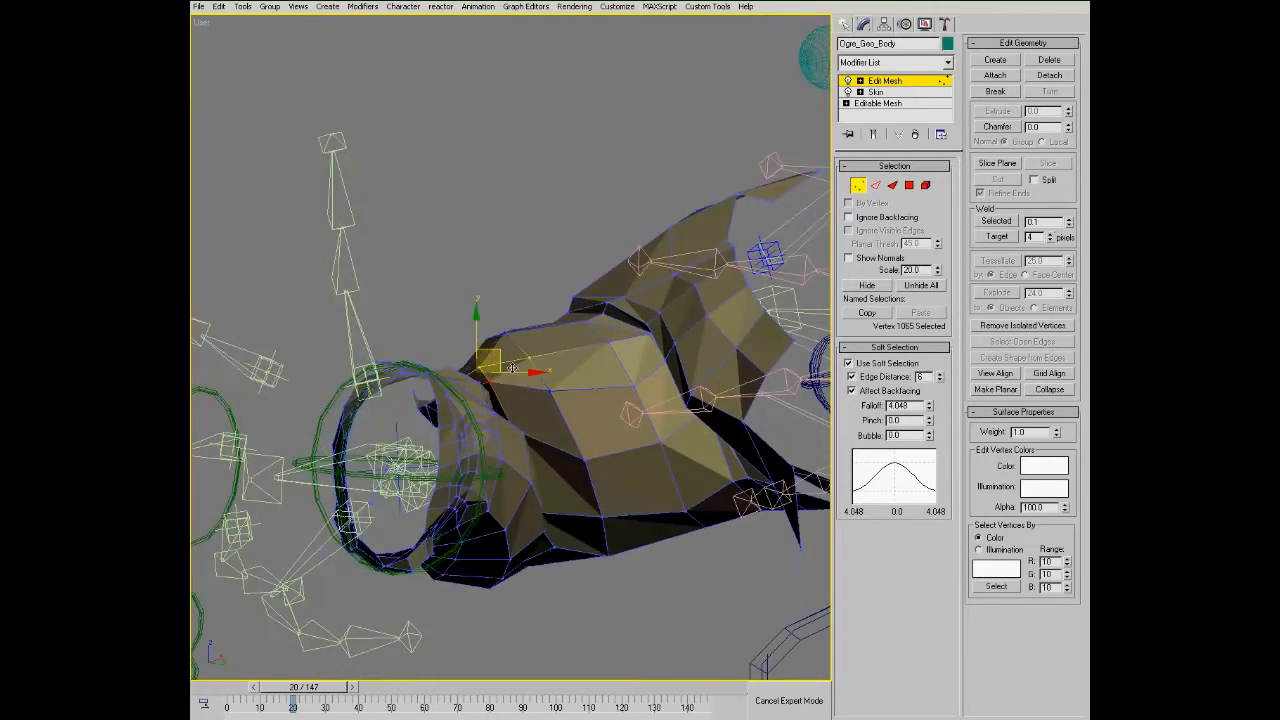
{"action": "middle_click_drag", "start_coordinate": [563, 389], "coordinate": [460, 250], "text": "alt"}
{"action": "middle_click_drag", "start_coordinate": [535, 355], "coordinate": [500, 292], "text": "alt"}
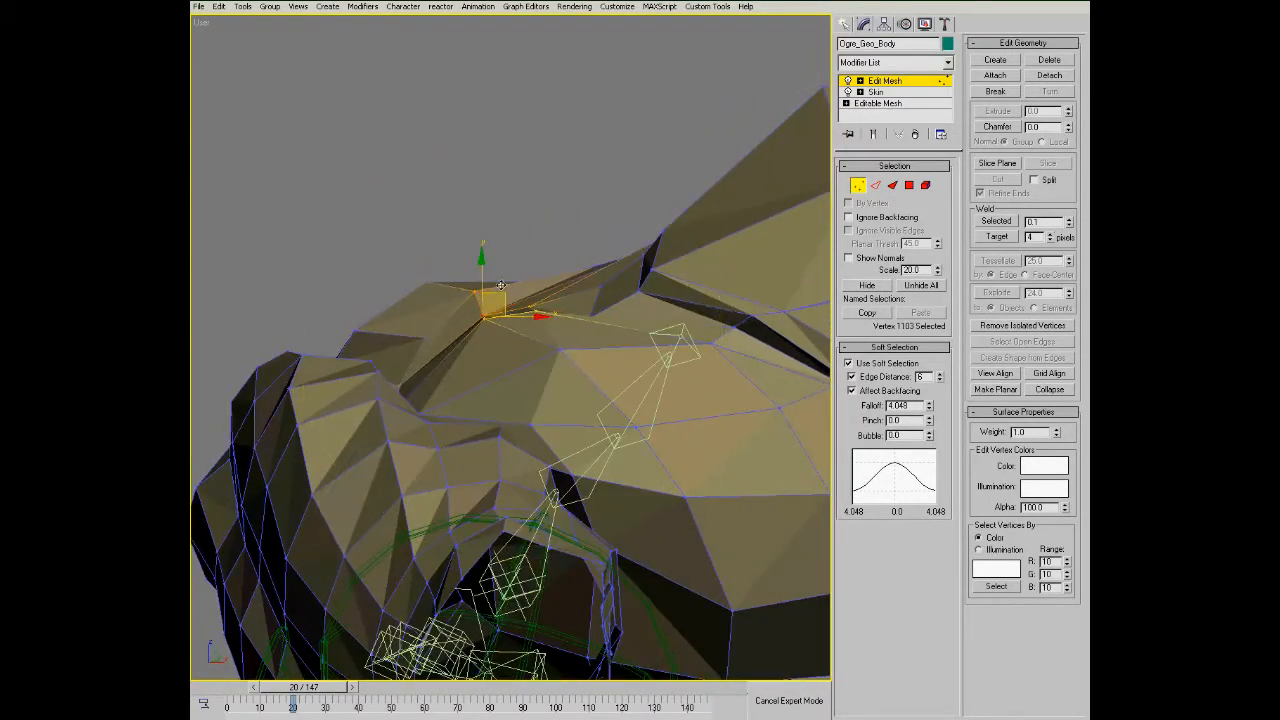
{"action": "left_click_drag", "start_coordinate": [500, 288], "coordinate": [499, 275]}
- Reposition the vertices inside the elbow crease where the upper arm and forearm meet, using wireframe display to reach hidden ones
{"action": "middle_click_drag", "start_coordinate": [520, 304], "coordinate": [723, 194], "text": "alt"}
{"action": "middle_click_drag", "start_coordinate": [441, 345], "coordinate": [454, 264], "text": "ctrl+alt"}
{"action": "left_click", "coordinate": [418, 382]}
{"action": "middle_click_drag", "start_coordinate": [429, 383], "coordinate": [497, 374], "text": "alt"}
{"action": "left_click_drag", "start_coordinate": [444, 359], "coordinate": [473, 388]}
{"action": "key", "text": "F3"}
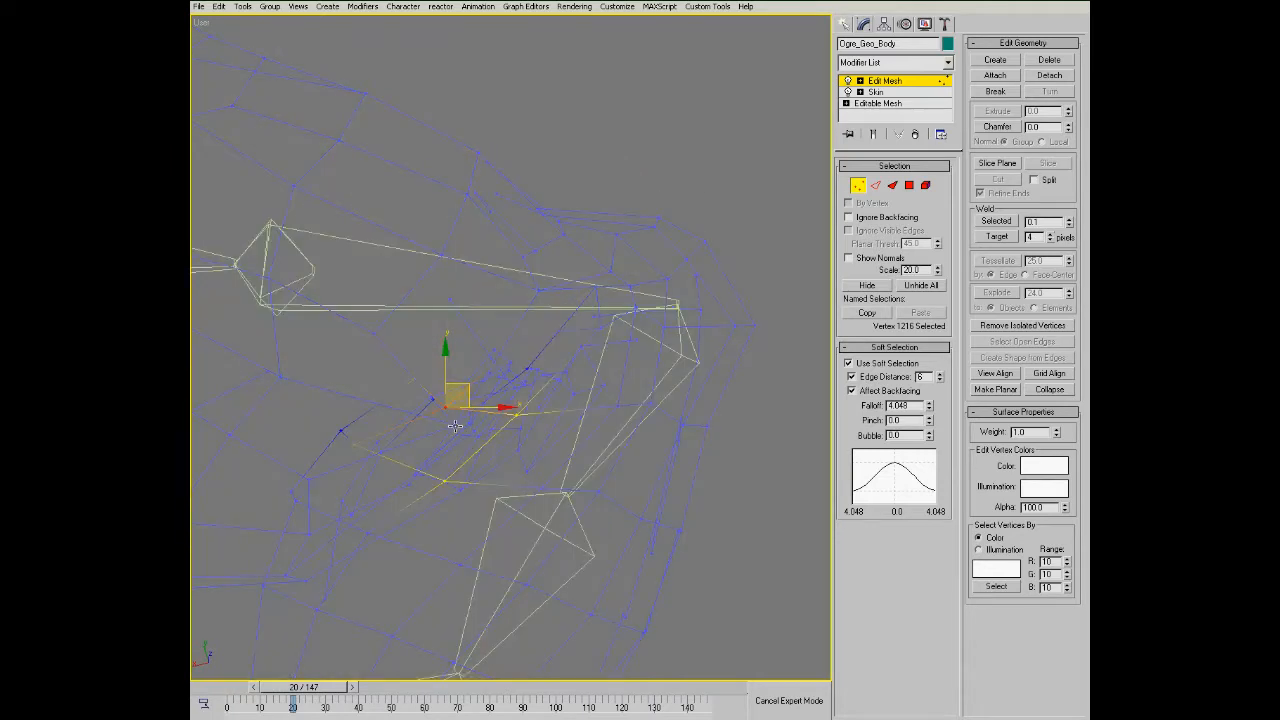
{"action": "left_click", "coordinate": [456, 420]}
{"action": "key", "text": "F3"}
{"action": "left_click_drag", "start_coordinate": [479, 403], "coordinate": [505, 347]}
{"action": "left_click", "coordinate": [510, 367]}
{"action": "middle_click_drag", "start_coordinate": [514, 361], "coordinate": [524, 303], "text": "ctrl+alt"}
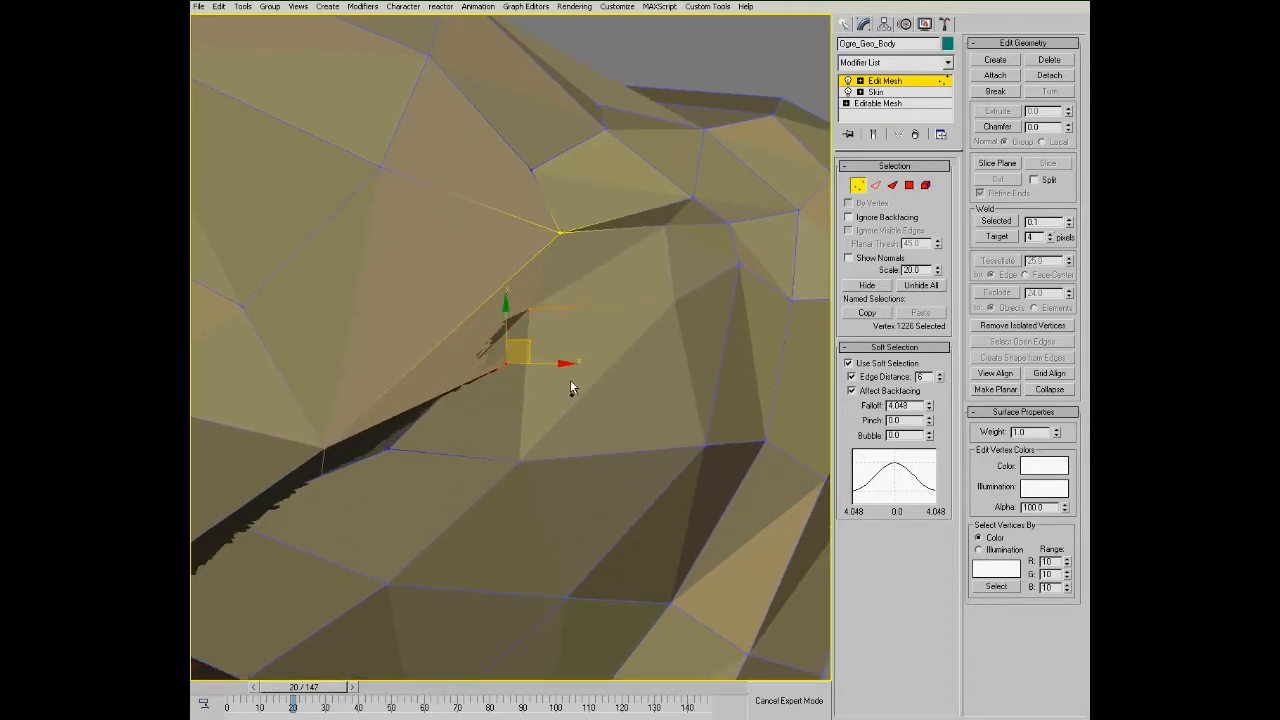
- Reduce the soft selection falloff to 2.712 and nudge the vertices at the inner end of the elbow crease
{"action": "key", "text": "F3"}
{"action": "left_click_drag", "start_coordinate": [932, 411], "coordinate": [929, 429]}
{"action": "key", "text": "F3"}
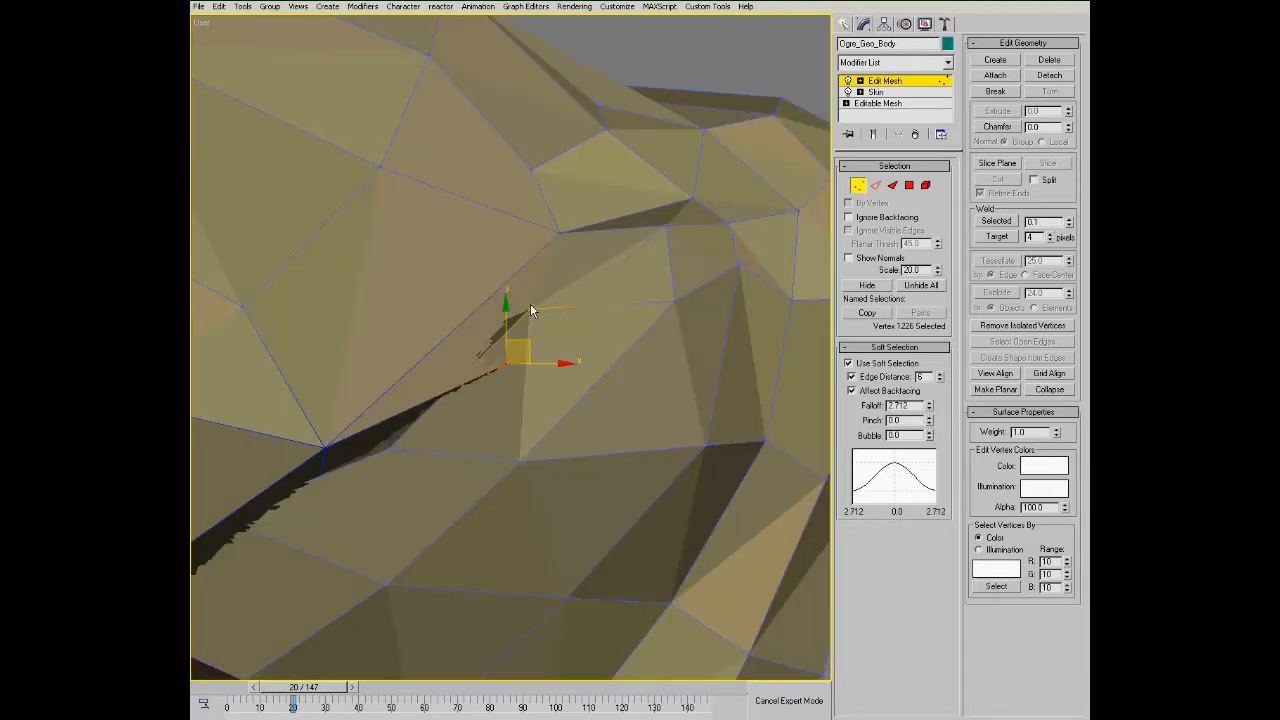
{"action": "left_click_drag", "start_coordinate": [529, 309], "coordinate": [551, 326]}
{"action": "left_click_drag", "start_coordinate": [521, 383], "coordinate": [510, 344]}
{"action": "left_click", "coordinate": [501, 349]}
- Set the soft selection falloff to 0.0 and move individual vertices along the elbow crease
{"action": "right_click", "coordinate": [929, 409]}
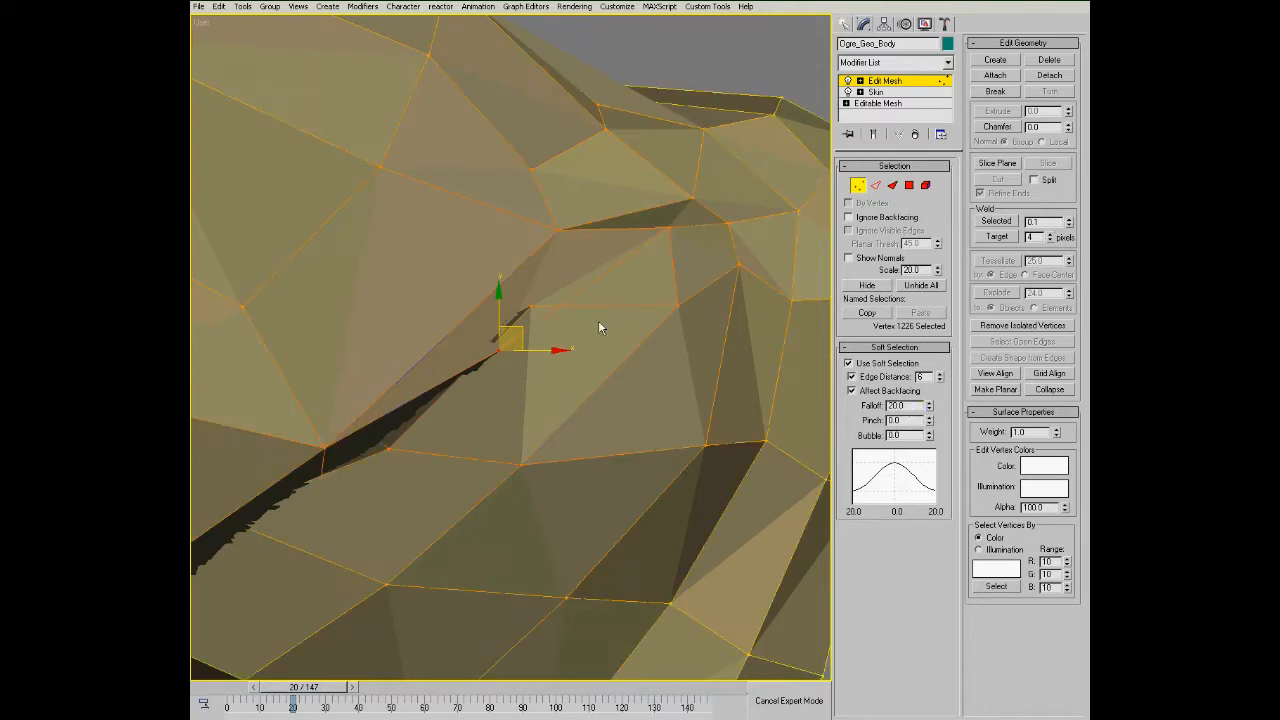
{"action": "left_click", "coordinate": [531, 306]}
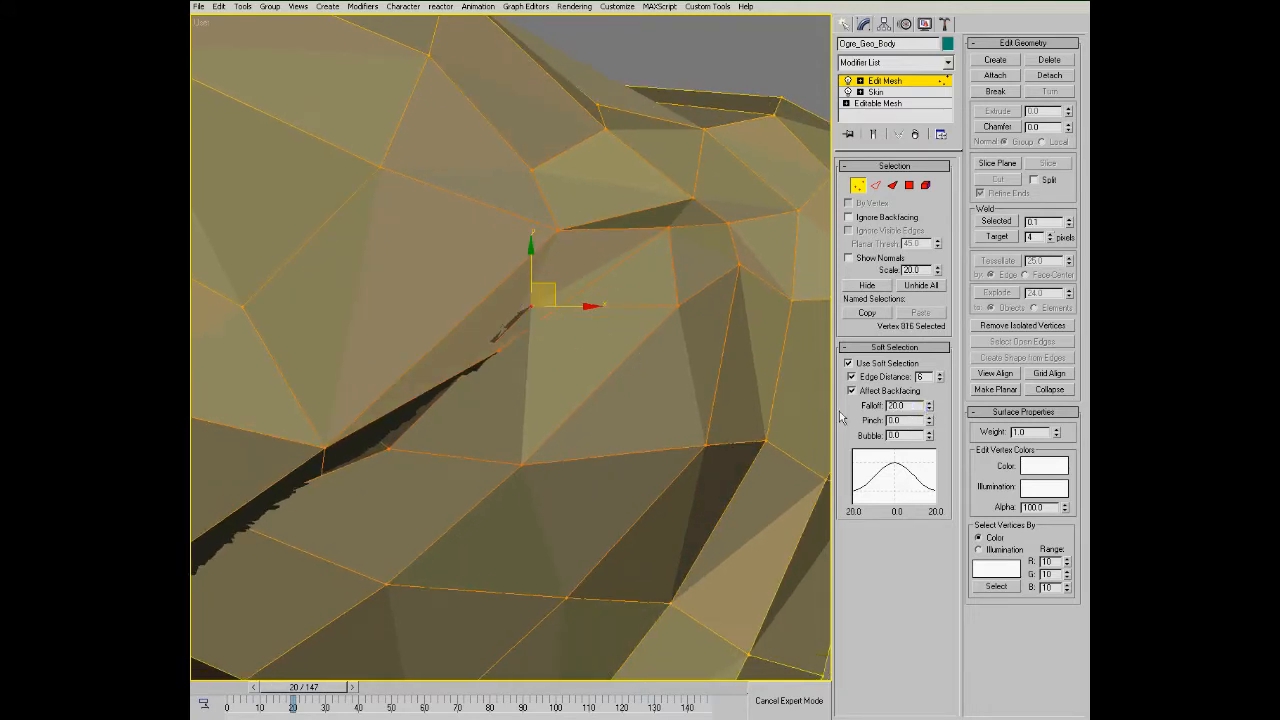
{"action": "left_click_drag", "start_coordinate": [927, 406], "coordinate": [921, 533]}
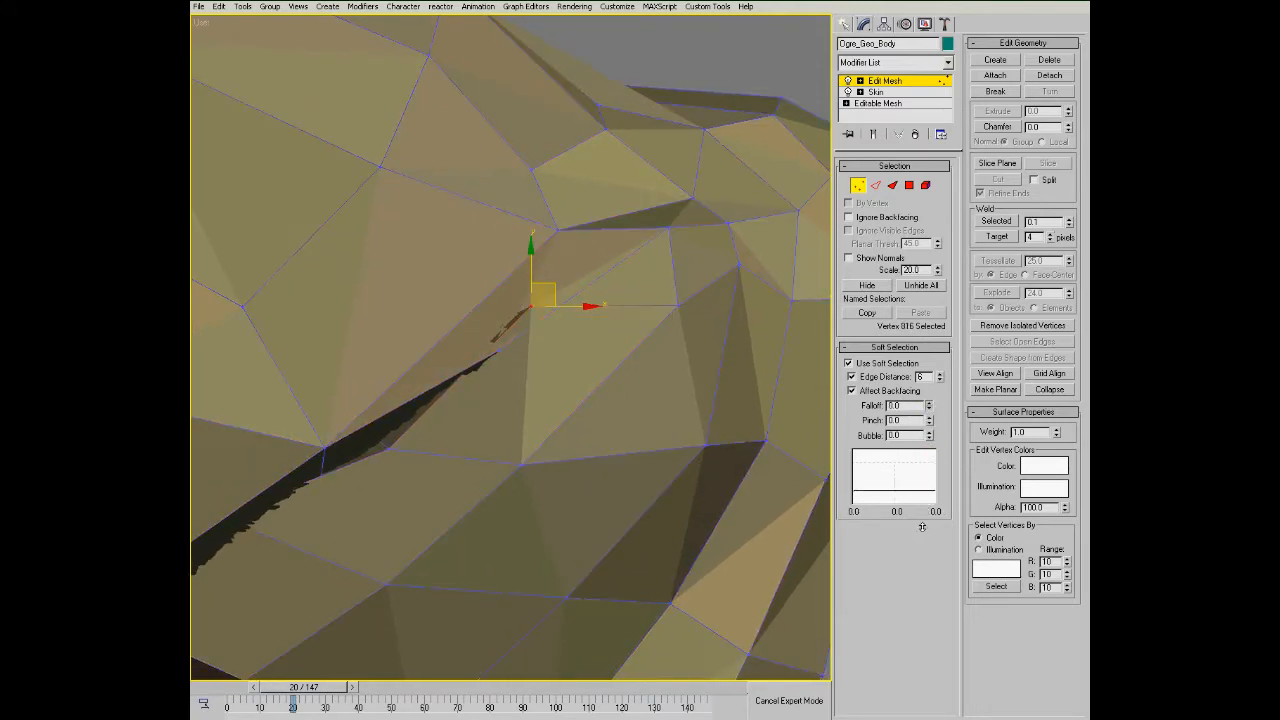
{"action": "left_click_drag", "start_coordinate": [553, 294], "coordinate": [572, 322]}
{"action": "left_click", "coordinate": [496, 348]}
{"action": "left_click_drag", "start_coordinate": [383, 449], "coordinate": [388, 445]}
- Select two hidden vertices in the elbow crease, set the soft selection falloff to 4.73, and move them toward the forearm surface
{"action": "middle_click_drag", "start_coordinate": [446, 454], "coordinate": [610, 348]}
{"action": "key", "text": "F3"}
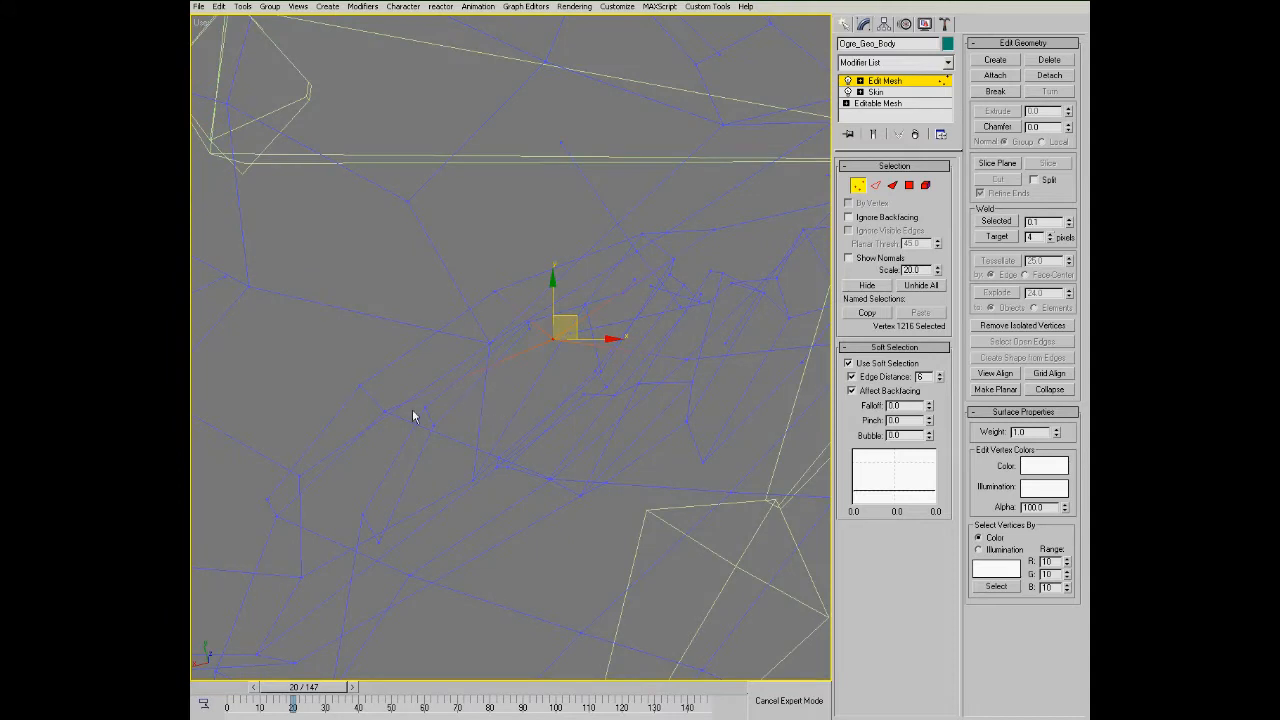
{"action": "key", "text": "F3"}
{"action": "key", "text": "F3"}
{"action": "left_click", "coordinate": [360, 383]}
{"action": "key", "text": "ctrl+r"}
{"action": "left_click_drag", "start_coordinate": [434, 443], "coordinate": [443, 443]}
{"action": "right_click", "coordinate": [406, 432]}
{"action": "left_click", "coordinate": [387, 418], "text": "ctrl"}
{"action": "left_click_drag", "start_coordinate": [930, 412], "coordinate": [925, 363]}
{"action": "left_click_drag", "start_coordinate": [921, 318], "coordinate": [938, 62]}
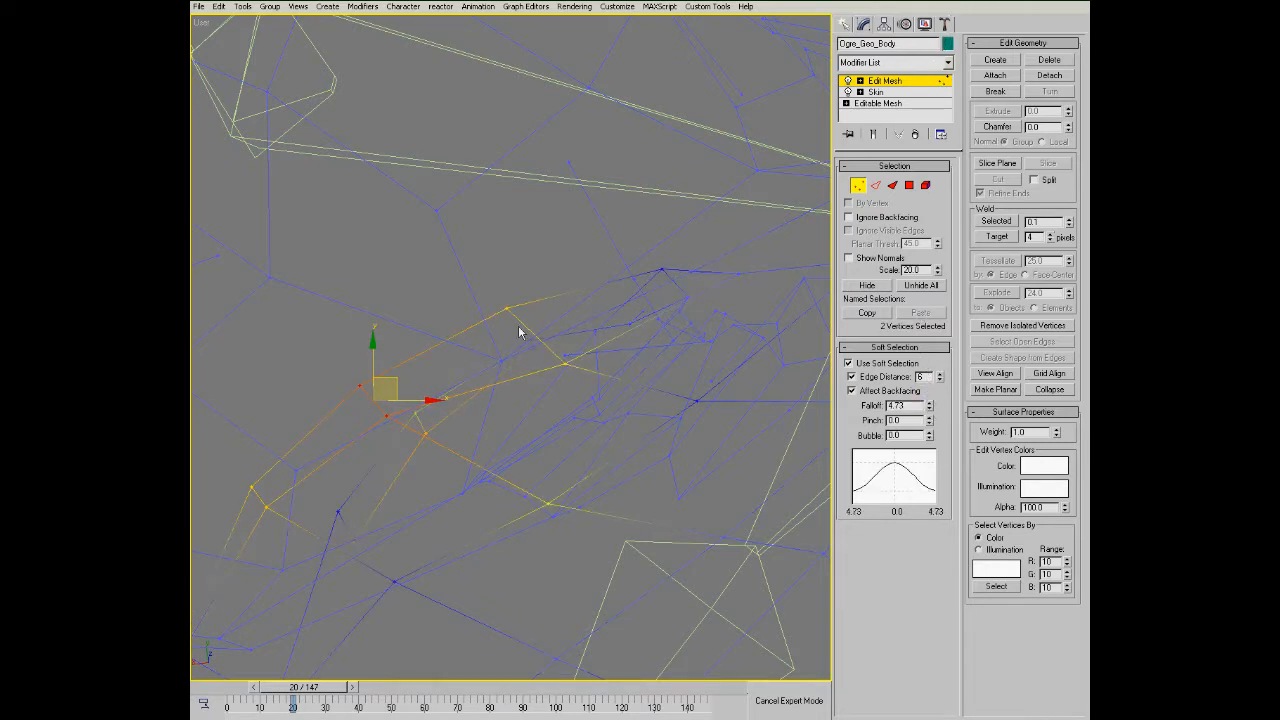
{"action": "left_click_drag", "start_coordinate": [389, 377], "coordinate": [483, 415]}
{"action": "key", "text": "F3"}
- Adjust the vertices at the open end of the elbow crease where the upper arm overlaps the forearm
{"action": "scroll", "coordinate": [520, 396], "scroll_direction": "down", "scroll_amount": 5}
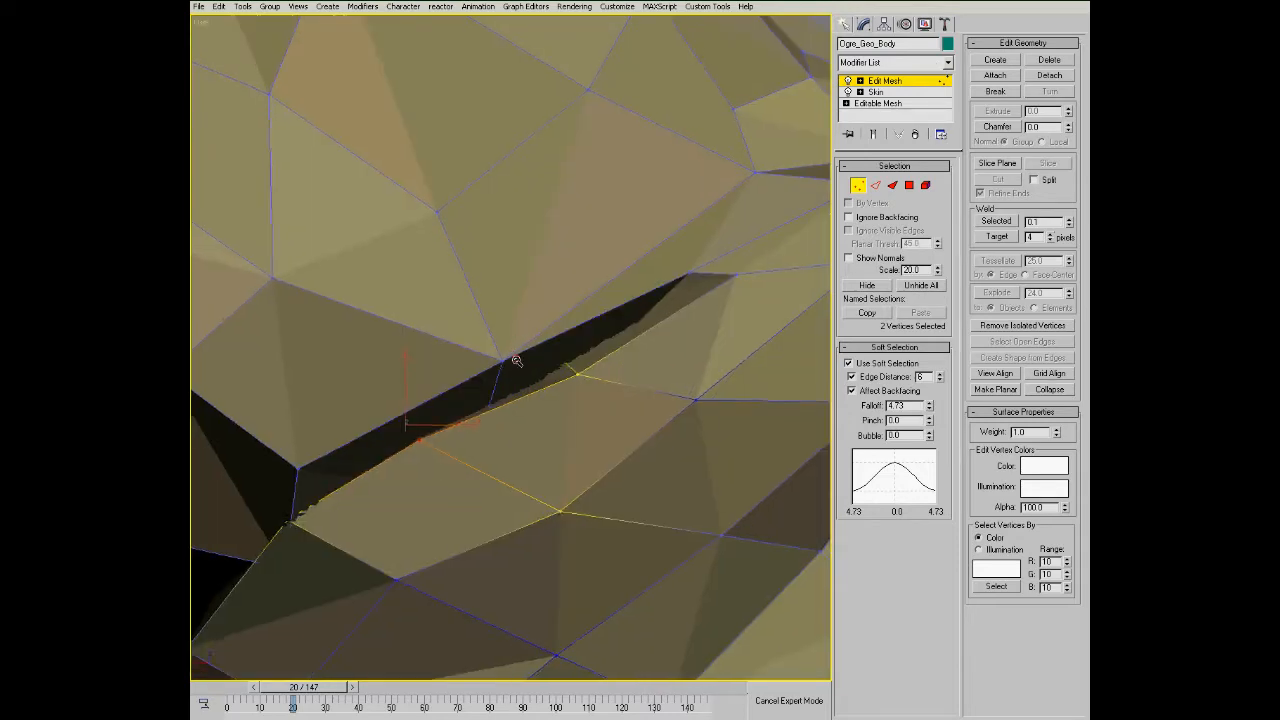
{"action": "middle_click_drag", "start_coordinate": [577, 371], "coordinate": [598, 390], "text": "alt"}
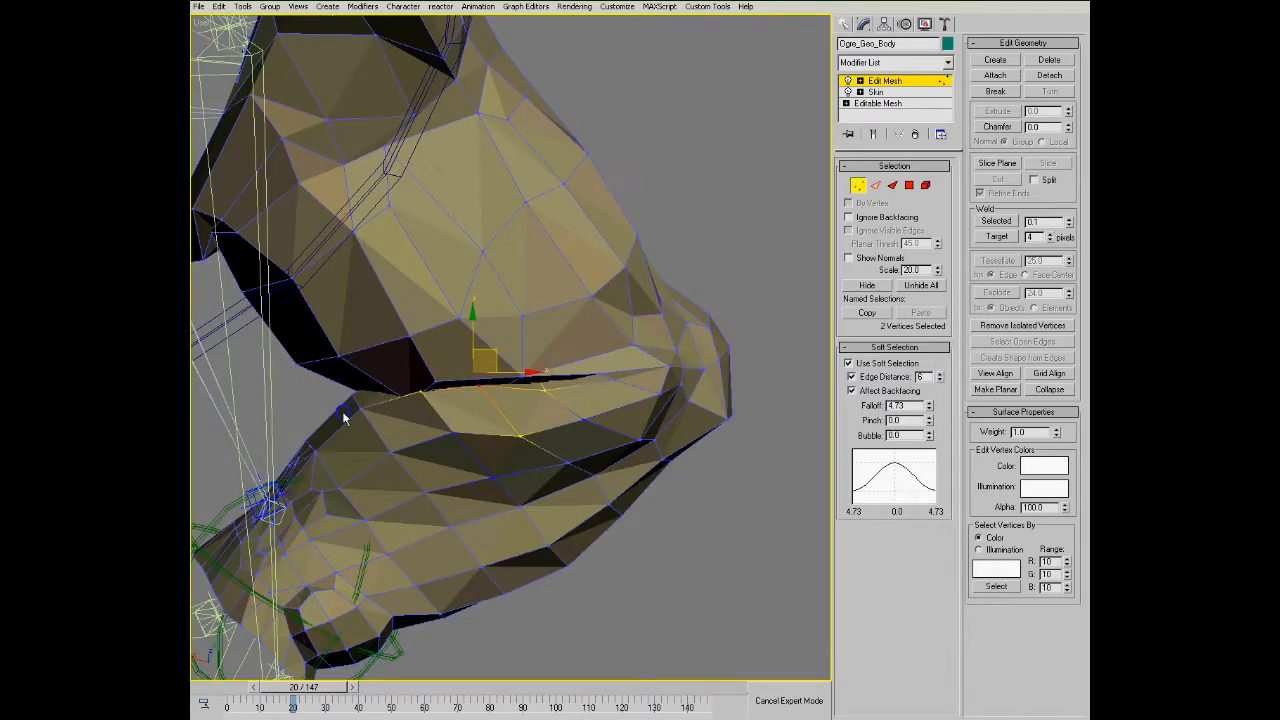
{"action": "scroll", "coordinate": [343, 414], "scroll_direction": "up", "scroll_amount": 3}
{"action": "left_click", "coordinate": [453, 393]}
{"action": "left_click", "coordinate": [462, 383]}
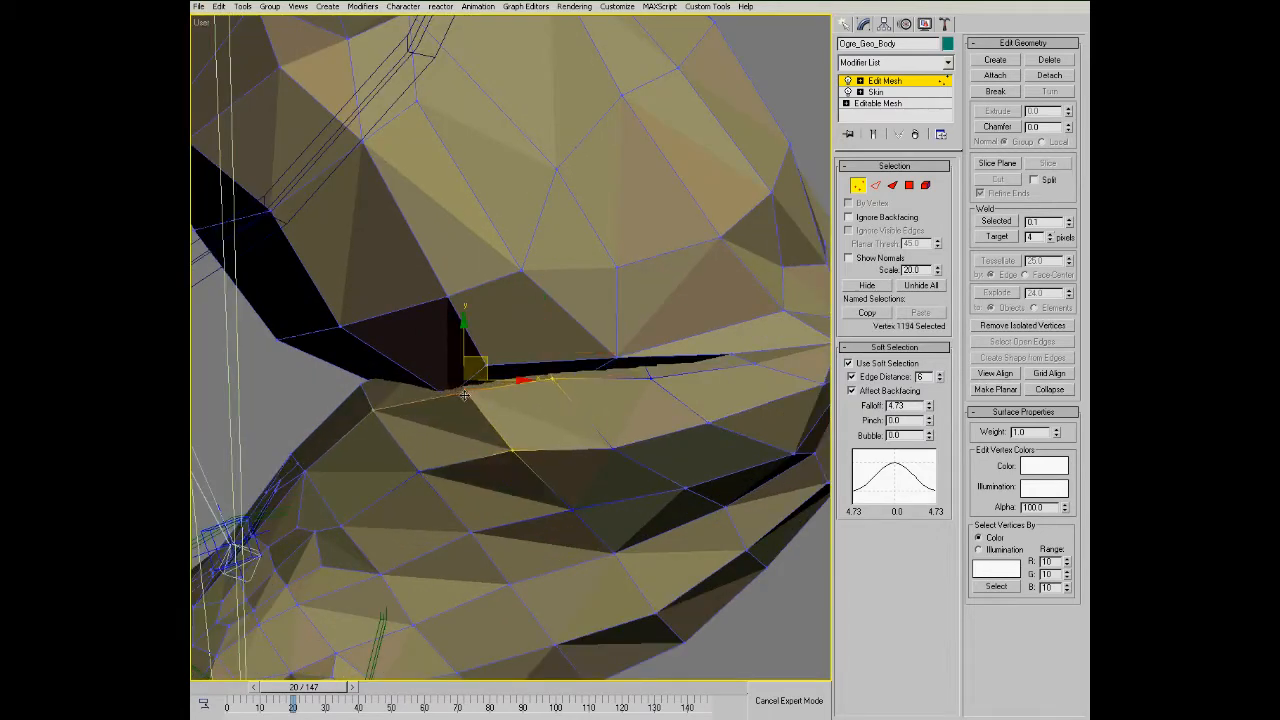
{"action": "key", "text": "F3"}
{"action": "left_click", "coordinate": [454, 404]}
{"action": "key", "text": "F3"}
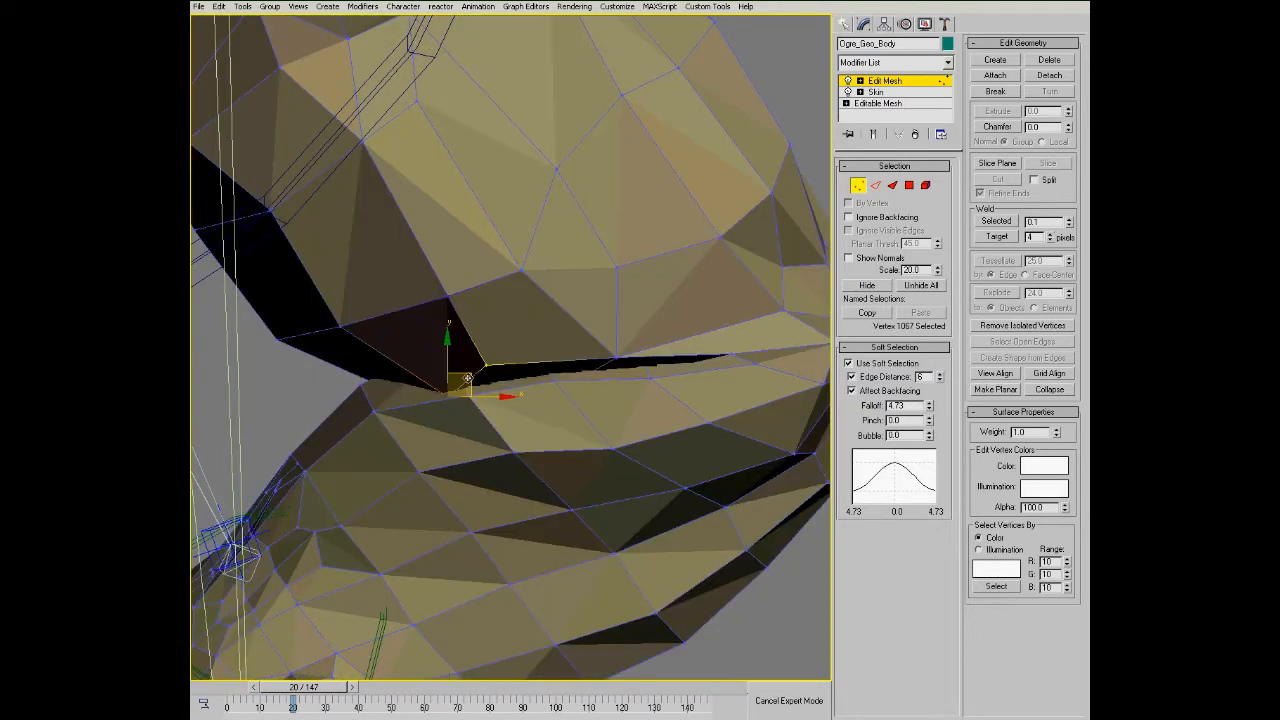
{"action": "left_click", "coordinate": [453, 361]}
{"action": "mouse_move", "coordinate": [454, 361]}
{"action": "middle_mouse_down", "text": "alt"}
{"action": "mouse_move", "coordinate": [466, 380]}
{"action": "mouse_move", "coordinate": [540, 354]}
{"action": "mouse_move", "coordinate": [560, 380]}
{"action": "mouse_move", "coordinate": [630, 406]}
{"action": "mouse_move", "coordinate": [609, 352]}
{"action": "mouse_move", "coordinate": [609, 371]}
{"action": "mouse_move", "coordinate": [583, 331]}
{"action": "mouse_move", "coordinate": [540, 354]}
{"action": "middle_mouse_up", "text": "alt"}
{"action": "key", "text": "F3"}
{"action": "key", "text": "F3"}
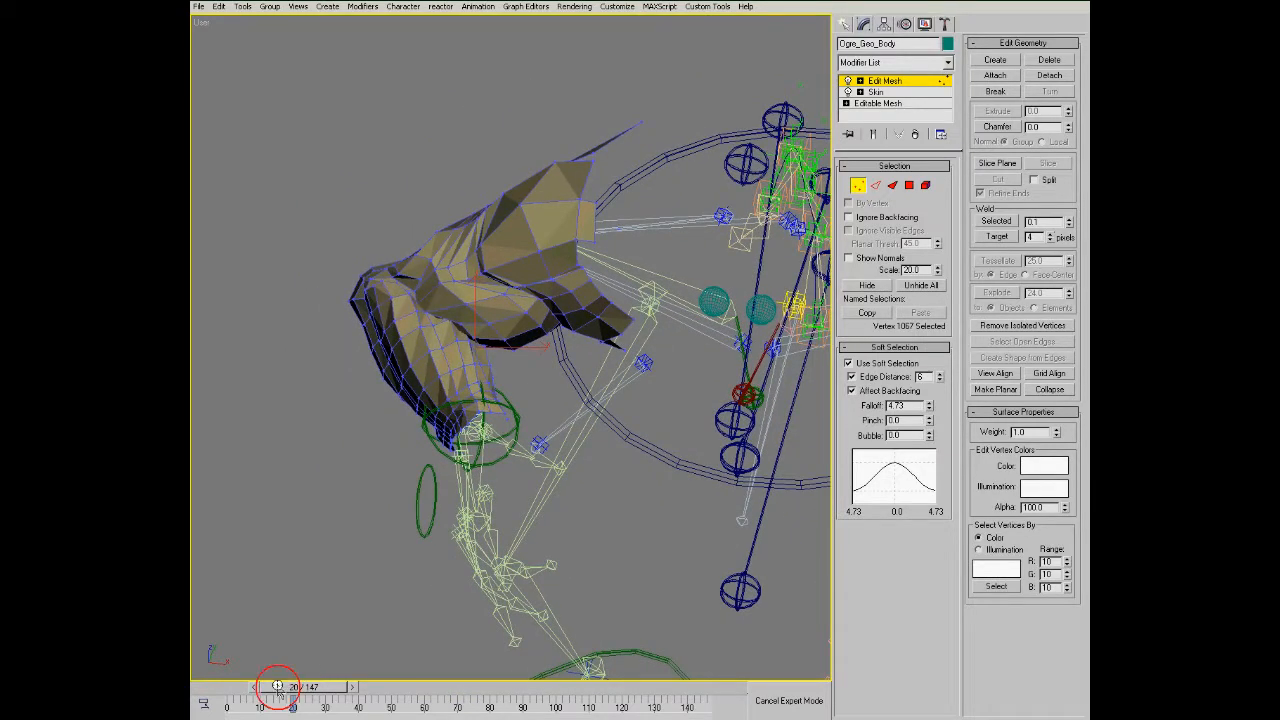
- Return to frame 0, leave vertex editing in Edit Mesh, and make the Skin modifier active
{"action": "left_click", "coordinate": [212, 690]}
{"action": "middle_click_drag", "start_coordinate": [470, 290], "coordinate": [642, 296]}
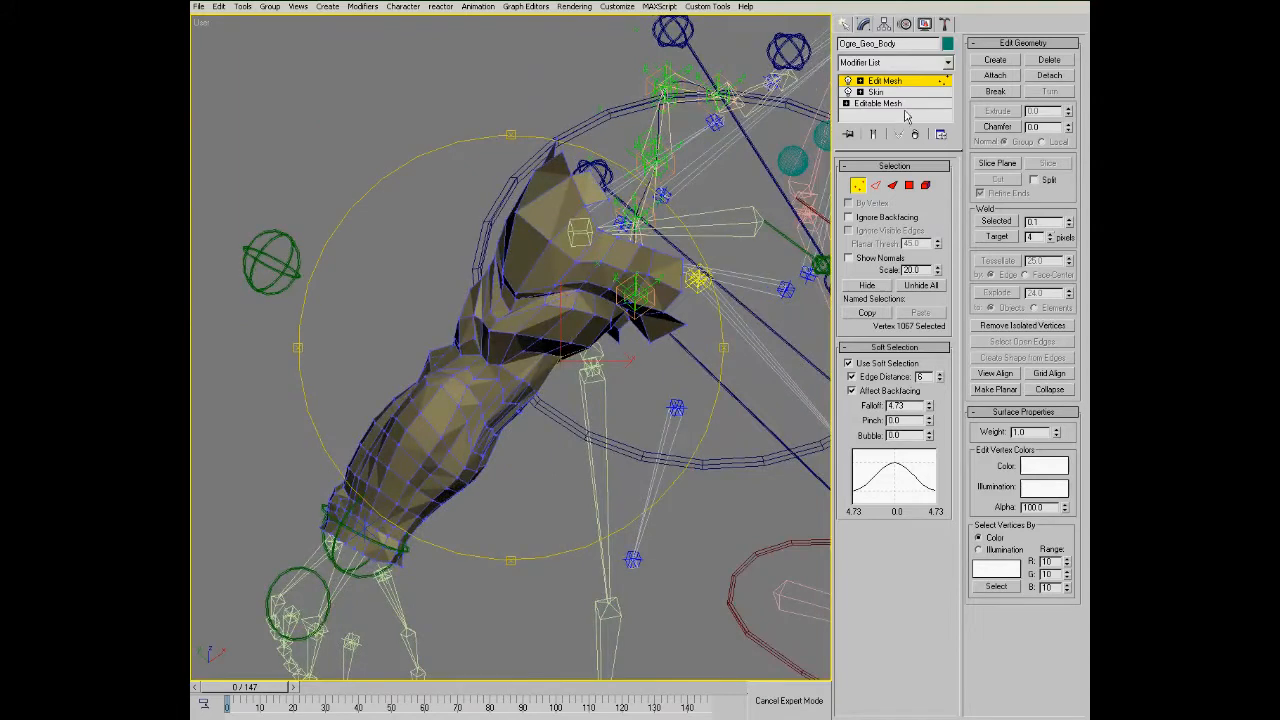
{"action": "left_click", "coordinate": [889, 84]}
{"action": "middle_click_drag", "start_coordinate": [611, 321], "coordinate": [473, 400], "text": "alt"}
{"action": "scroll", "coordinate": [473, 400], "scroll_direction": "up", "scroll_amount": 3}
{"action": "left_click", "coordinate": [877, 93]}
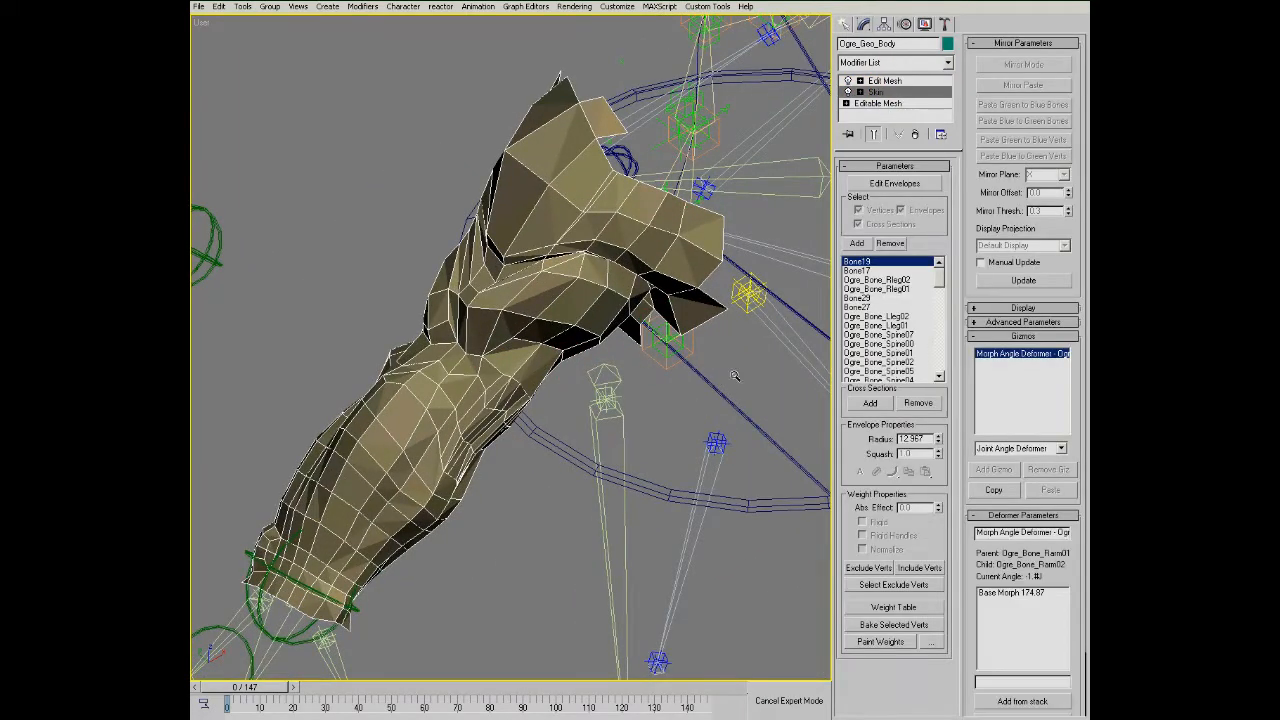
{"action": "middle_click_drag", "start_coordinate": [517, 508], "coordinate": [594, 297]}
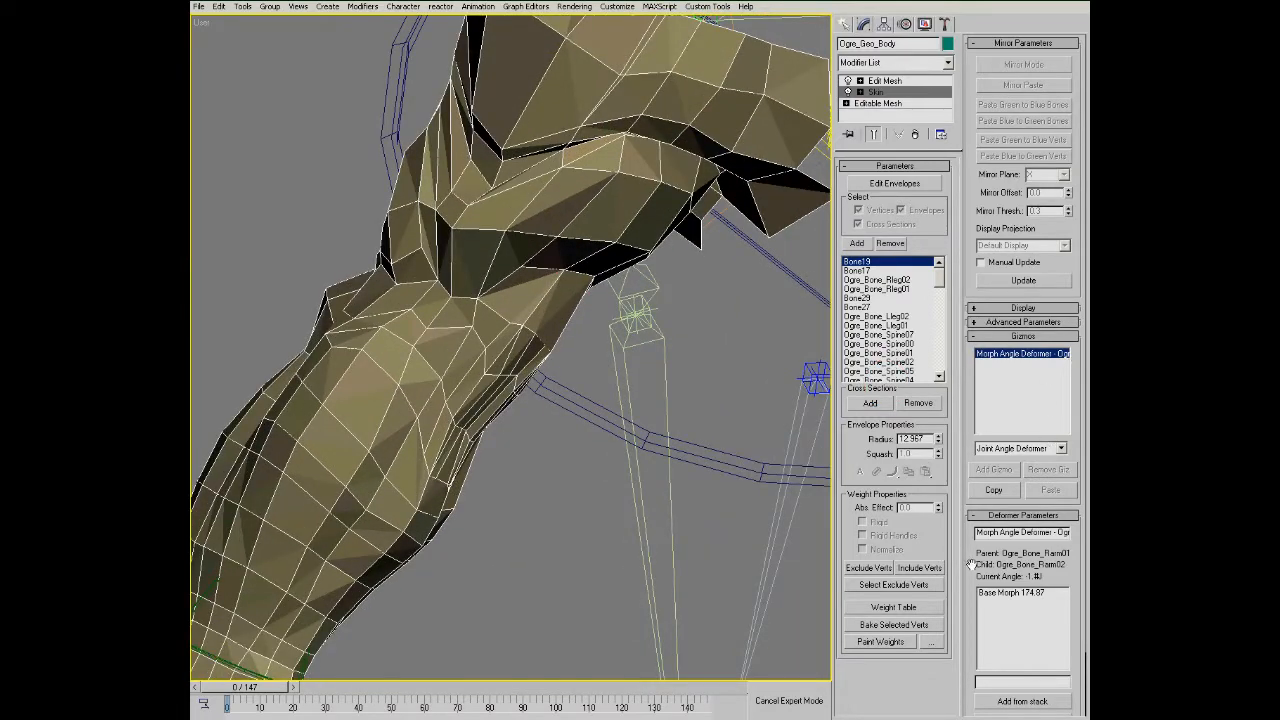
- Go to frame 20 and frame the bent elbow with the Skin modifier's deformer parameters in view
{"action": "right_click", "coordinate": [295, 710]}
{"action": "left_click", "coordinate": [330, 689]}
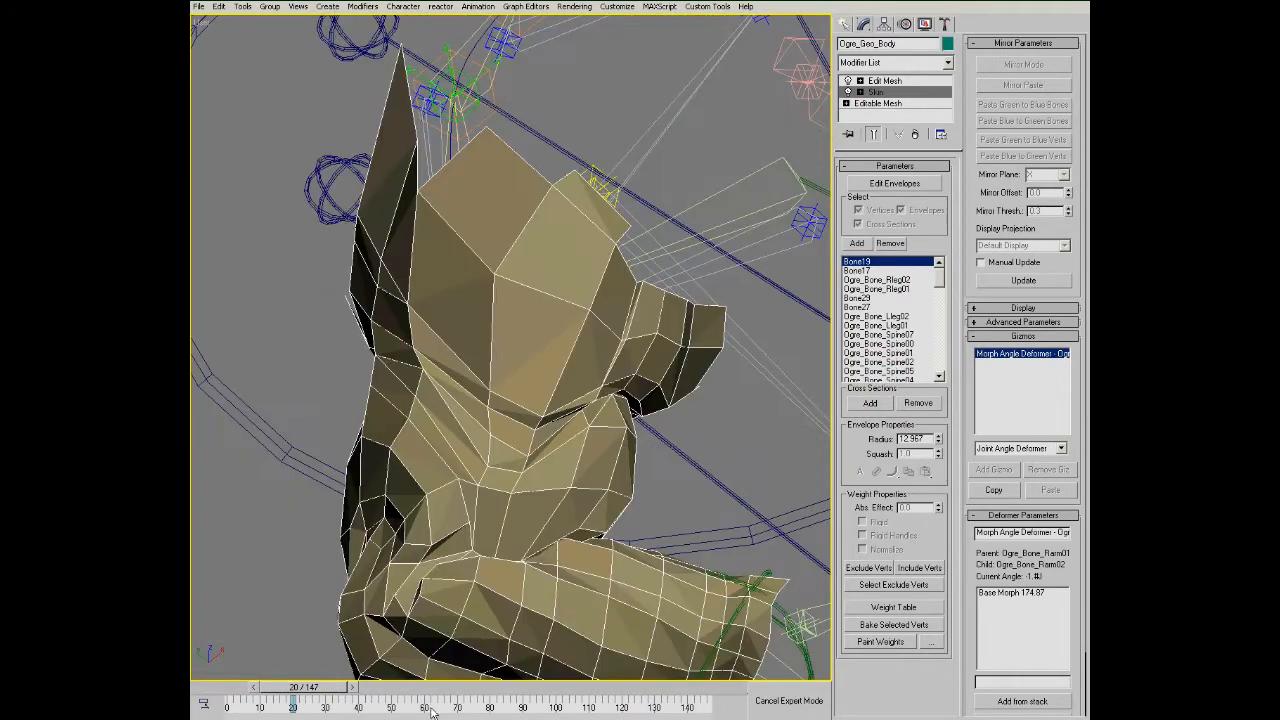
{"action": "middle_click_drag", "start_coordinate": [477, 537], "coordinate": [494, 269]}
{"action": "key", "text": "ctrl+r"}
{"action": "left_click_drag", "start_coordinate": [494, 269], "coordinate": [410, 255]}
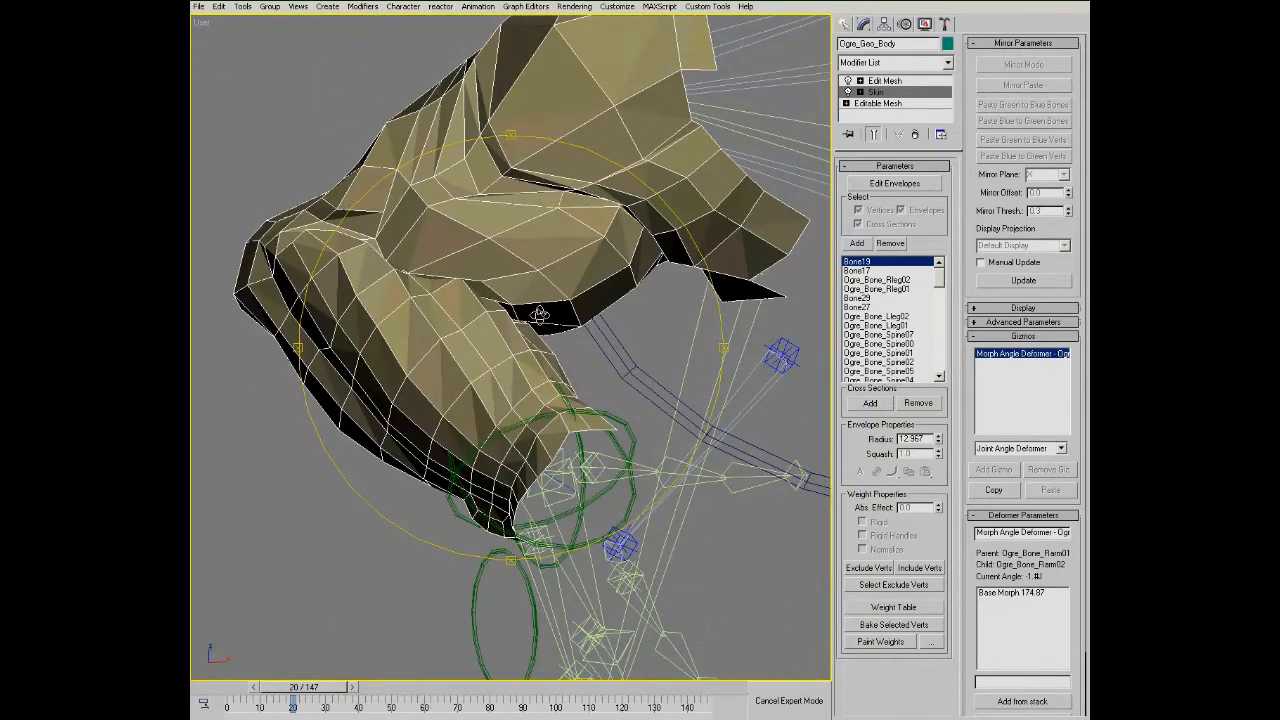
{"action": "left_click_drag", "start_coordinate": [539, 314], "coordinate": [512, 330]}
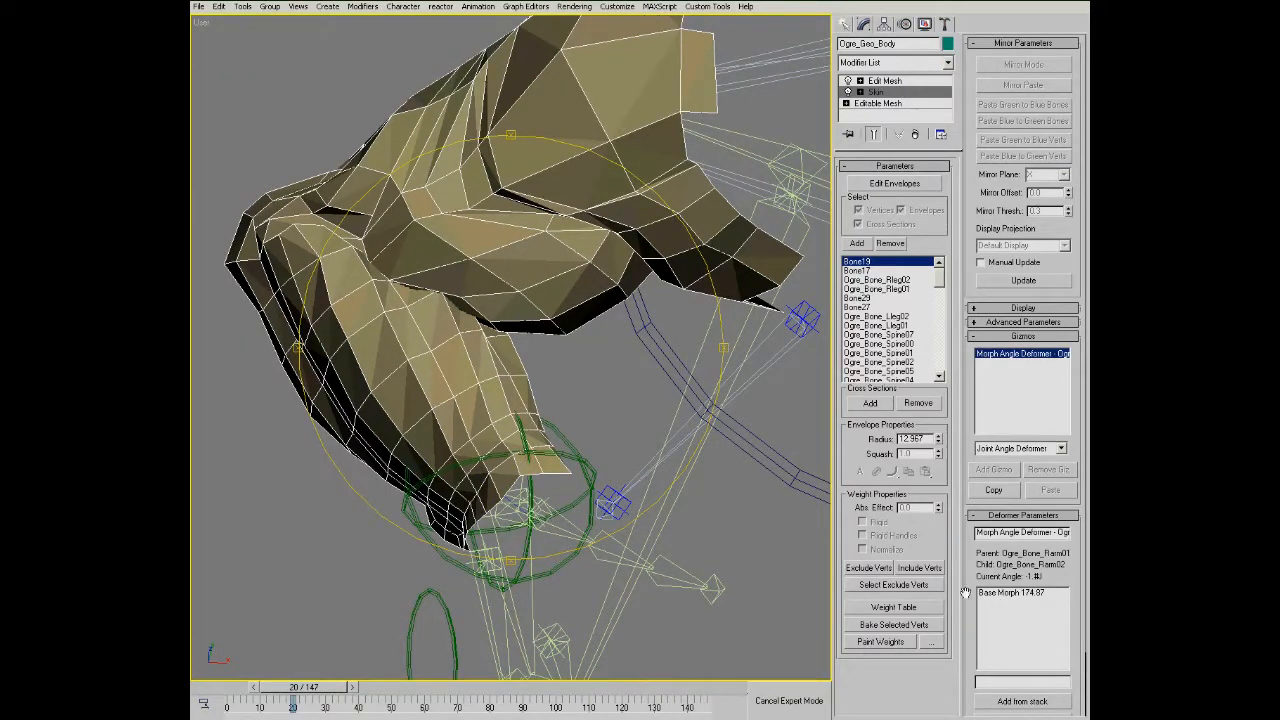
{"action": "scroll", "coordinate": [971, 605], "scroll_direction": "down", "scroll_amount": 1}
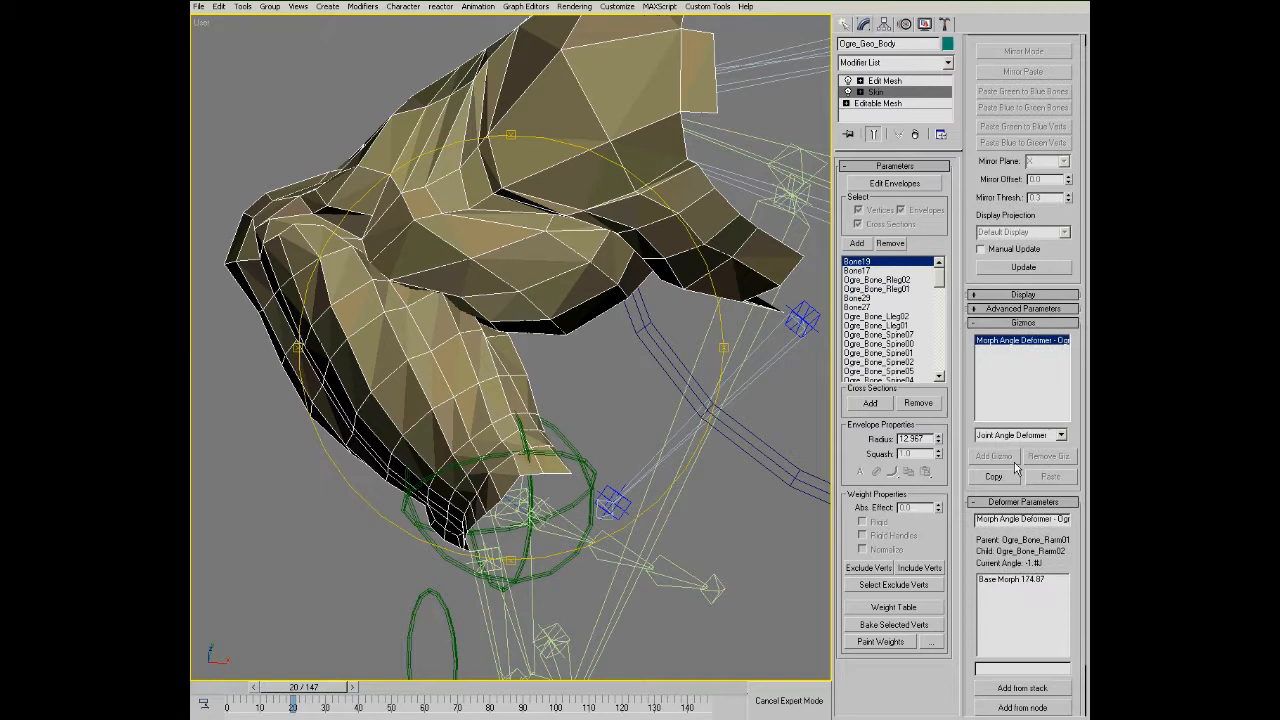
- Switch the Edit Mesh modifier off and on repeatedly to compare the bent elbow with and without the vertex corrections
{"action": "left_click", "coordinate": [847, 82]}
{"action": "left_click", "coordinate": [848, 81]}
{"action": "left_click", "coordinate": [848, 81]}
{"action": "left_click", "coordinate": [848, 81]}
{"action": "left_click", "coordinate": [848, 81]}
{"action": "left_click", "coordinate": [848, 81]}
{"action": "left_click", "coordinate": [848, 81]}
{"action": "left_click", "coordinate": [848, 82]}
{"action": "left_click", "coordinate": [848, 82]}
{"action": "left_click", "coordinate": [848, 82]}
{"action": "left_click", "coordinate": [848, 82]}
{"action": "left_click", "coordinate": [848, 82]}
{"action": "left_click", "coordinate": [848, 82]}
{"action": "left_click", "coordinate": [848, 82]}
{"action": "left_click", "coordinate": [848, 82]}
{"action": "left_click", "coordinate": [848, 82]}
{"action": "left_click", "coordinate": [848, 82]}
{"action": "left_click", "coordinate": [848, 82]}
{"action": "left_click", "coordinate": [848, 82]}
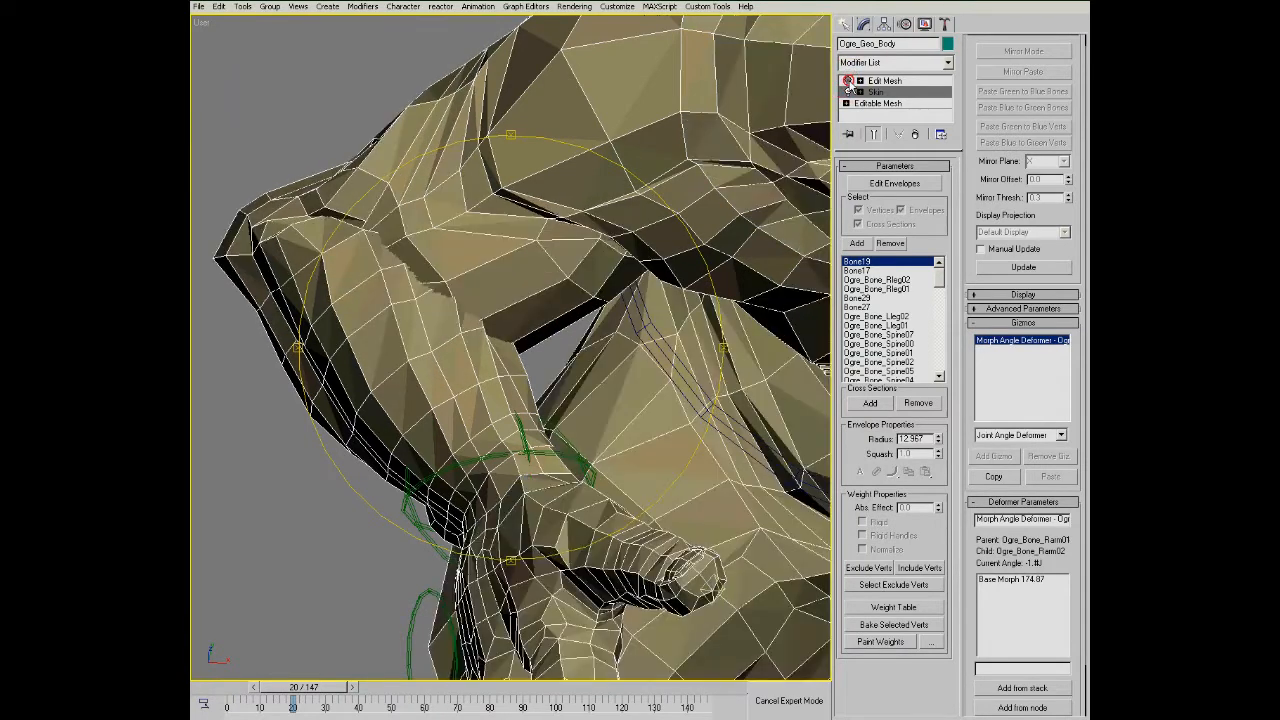
- Switch Edit Mesh on and add the corrected elbow shape from the stack as a morph in Skin's Morph Angle Deformer
{"action": "left_click", "coordinate": [848, 82]}
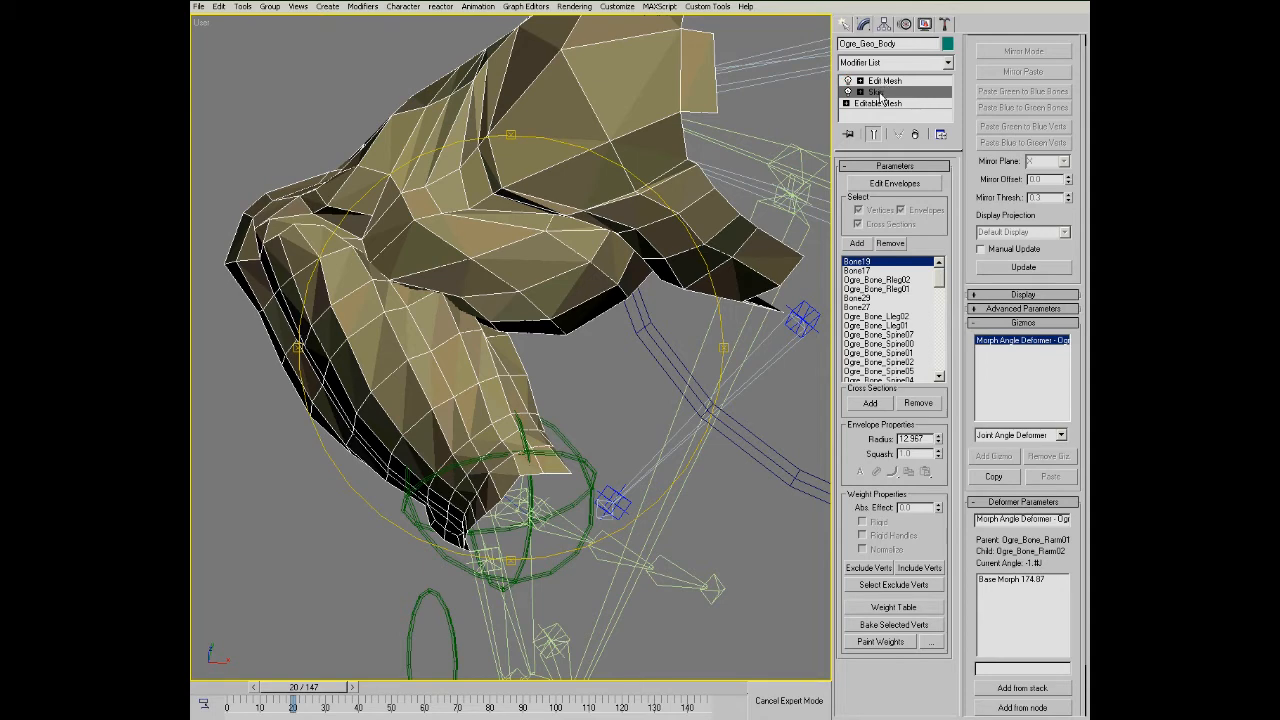
{"action": "middle_click_drag", "start_coordinate": [596, 413], "coordinate": [680, 433], "text": "alt"}
{"action": "left_click_drag", "start_coordinate": [973, 609], "coordinate": [985, 487]}
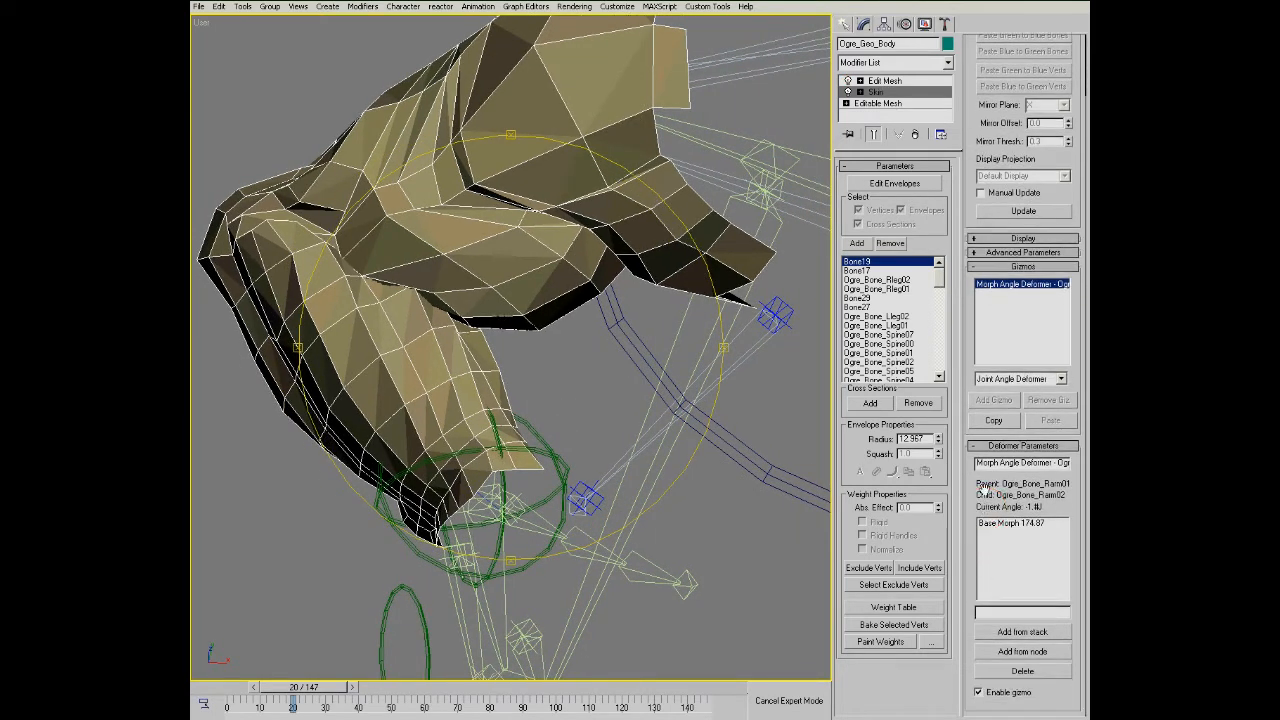
{"action": "left_click", "coordinate": [1013, 634]}
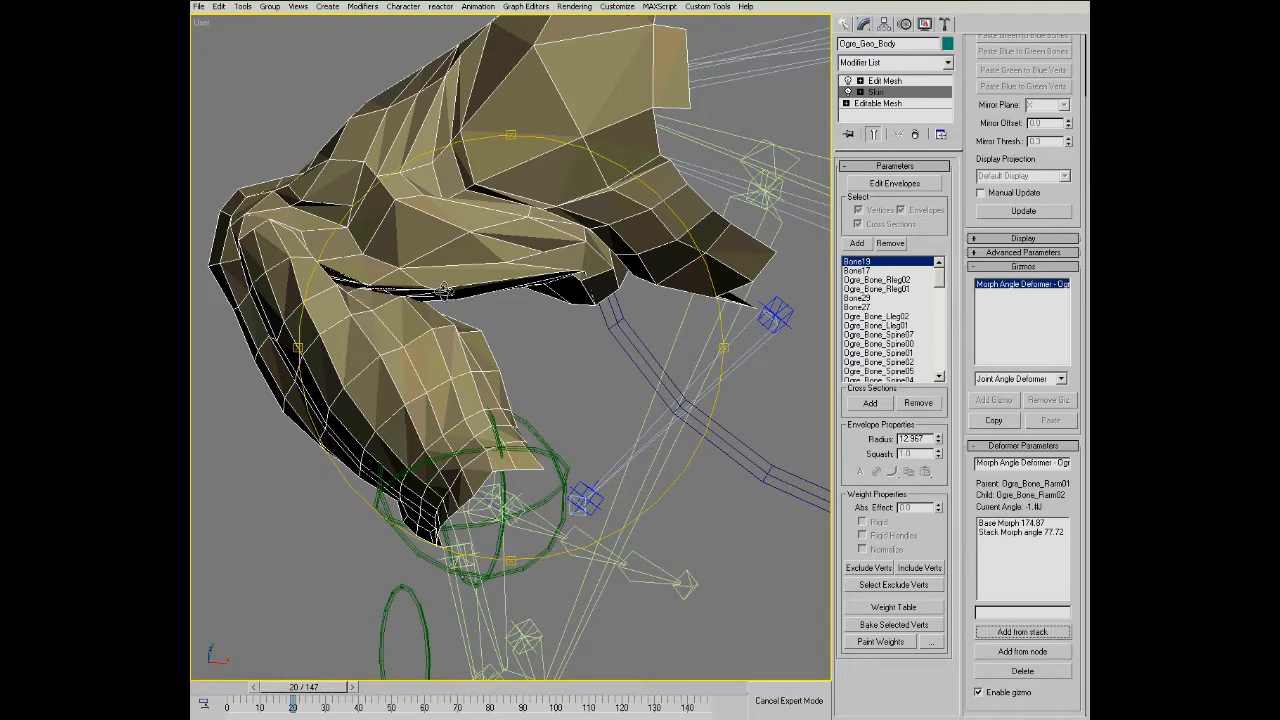
{"action": "middle_click_drag", "start_coordinate": [497, 290], "coordinate": [523, 332]}
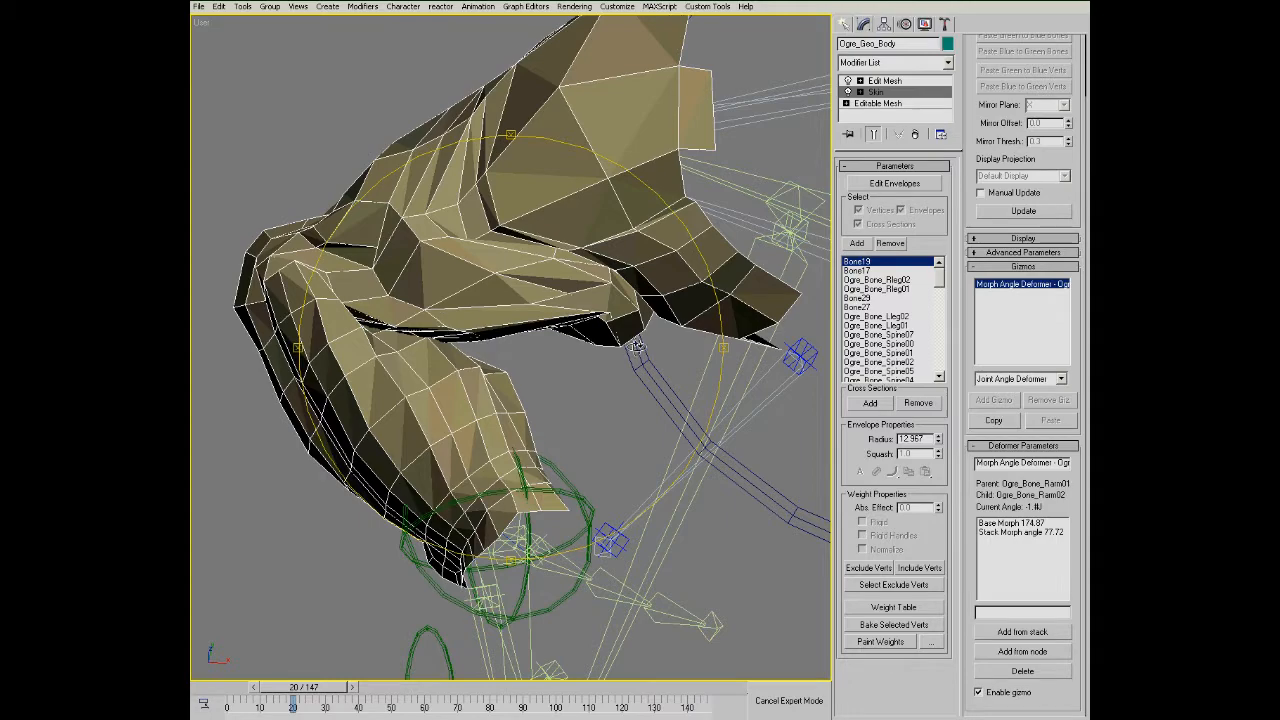
- Switch Edit Mesh off and inspect the morphed elbow on the full body
{"action": "left_click", "coordinate": [847, 81]}
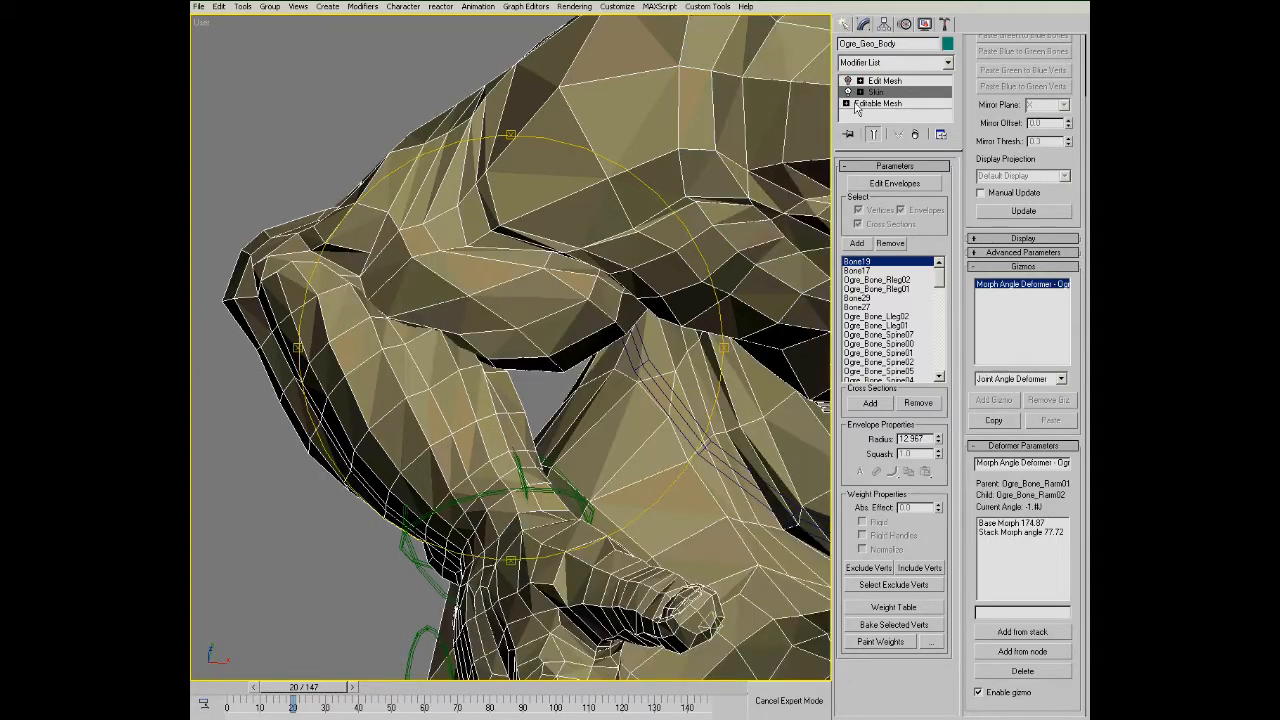
{"action": "middle_click_drag", "start_coordinate": [512, 309], "coordinate": [500, 295]}
{"action": "scroll", "coordinate": [500, 295], "scroll_direction": "down", "scroll_amount": 4}
{"action": "left_click_drag", "start_coordinate": [500, 295], "coordinate": [540, 350]}
{"action": "scroll", "coordinate": [373, 335], "scroll_direction": "up", "scroll_amount": 2}
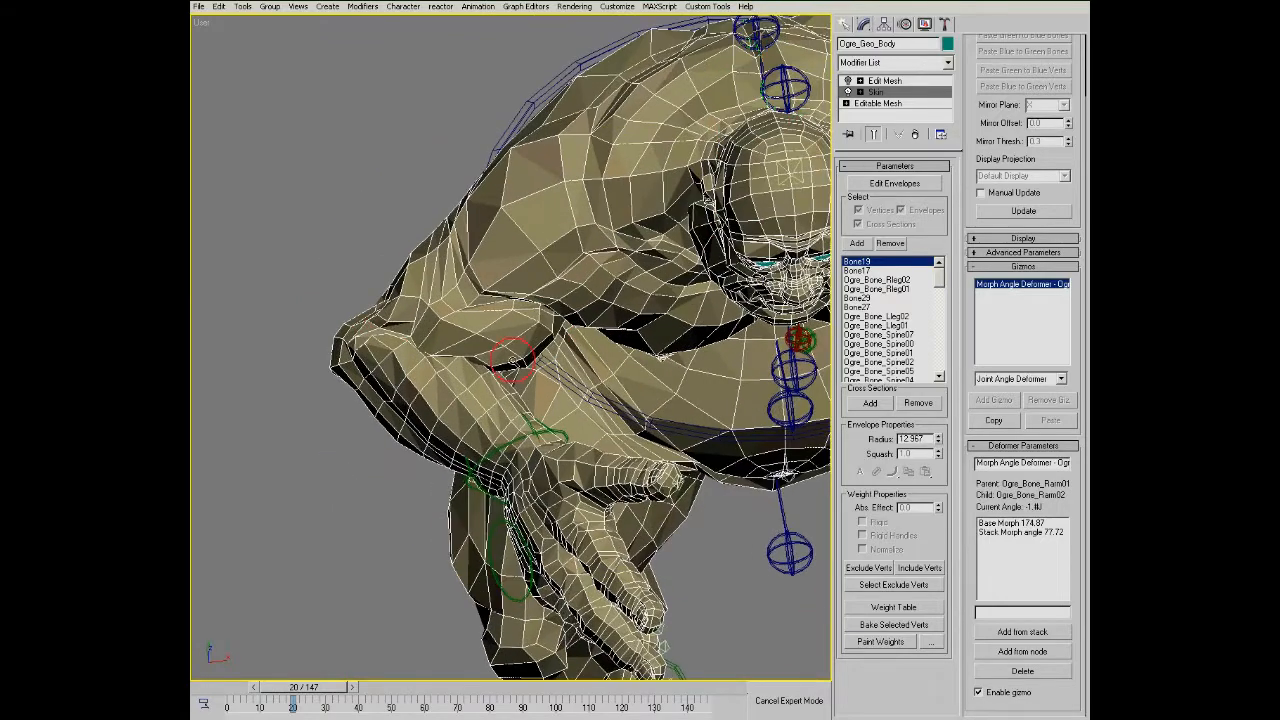
{"action": "middle_click_drag", "start_coordinate": [496, 333], "coordinate": [548, 329]}
{"action": "mouse_move", "coordinate": [548, 329]}
{"action": "middle_mouse_down", "text": "alt"}
{"action": "mouse_move", "coordinate": [548, 298]}
{"action": "mouse_move", "coordinate": [556, 338]}
{"action": "middle_mouse_up", "text": "alt"}
{"action": "scroll", "coordinate": [556, 338], "scroll_direction": "up", "scroll_amount": 1}
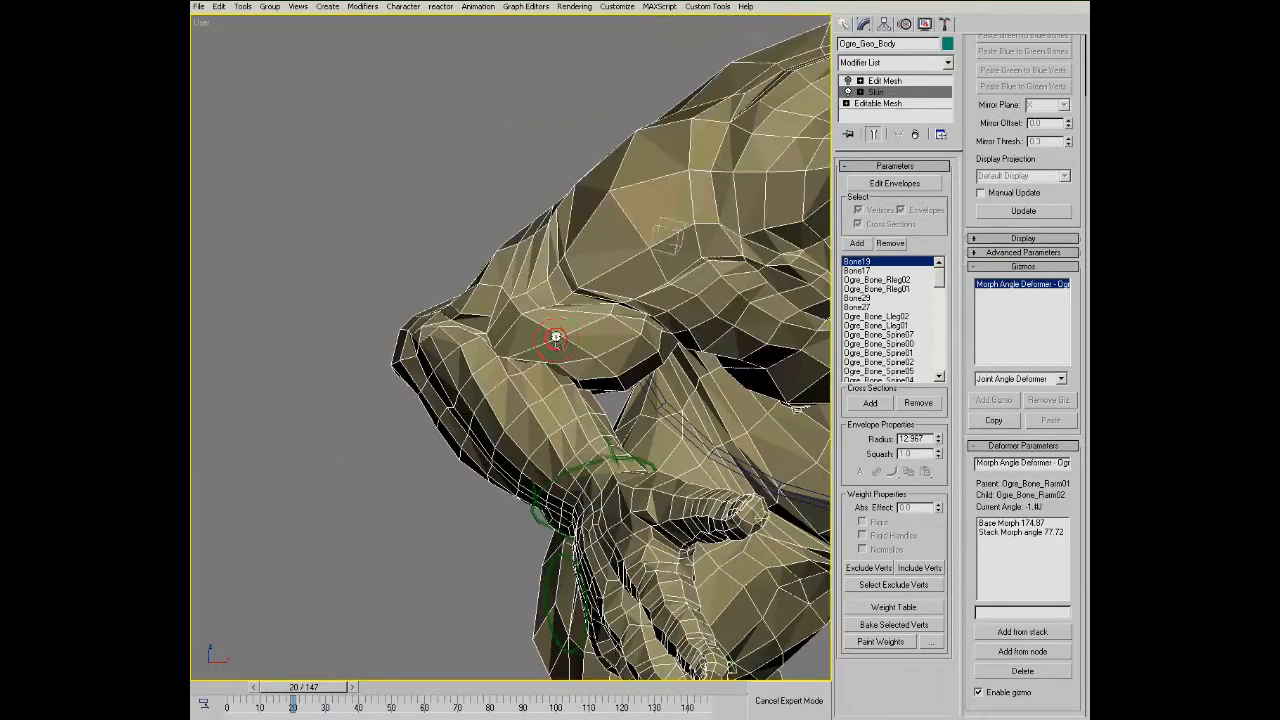
- Scrub the animation back and forth between frame 0 and the bent-arm pose to check the elbow morph, ending at frame 0
{"action": "left_click_drag", "start_coordinate": [284, 687], "coordinate": [333, 689]}
{"action": "middle_click_drag", "start_coordinate": [511, 330], "coordinate": [500, 377], "text": "alt"}
{"action": "mouse_move", "coordinate": [326, 686]}
{"action": "left_mouse_down"}
{"action": "mouse_move", "coordinate": [281, 693]}
{"action": "mouse_move", "coordinate": [365, 690]}
{"action": "mouse_move", "coordinate": [266, 690]}
{"action": "mouse_move", "coordinate": [365, 690]}
{"action": "mouse_move", "coordinate": [305, 694]}
{"action": "left_mouse_up"}
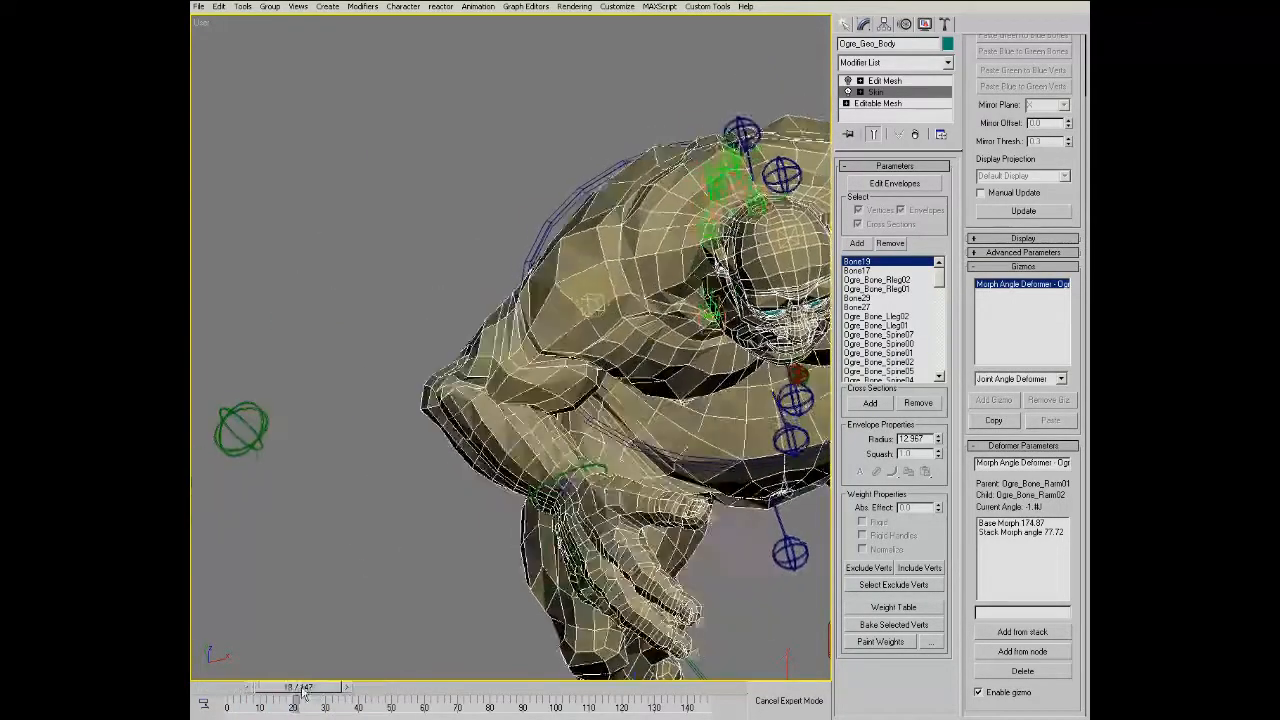
{"action": "middle_click_drag", "start_coordinate": [572, 365], "coordinate": [470, 350], "text": "alt"}
{"action": "left_click_drag", "start_coordinate": [226, 690], "coordinate": [316, 694]}
{"action": "left_click_drag", "start_coordinate": [424, 436], "coordinate": [367, 474]}
{"action": "left_click_drag", "start_coordinate": [308, 694], "coordinate": [220, 678]}
{"action": "middle_click_drag", "start_coordinate": [540, 470], "coordinate": [377, 623], "text": "alt"}
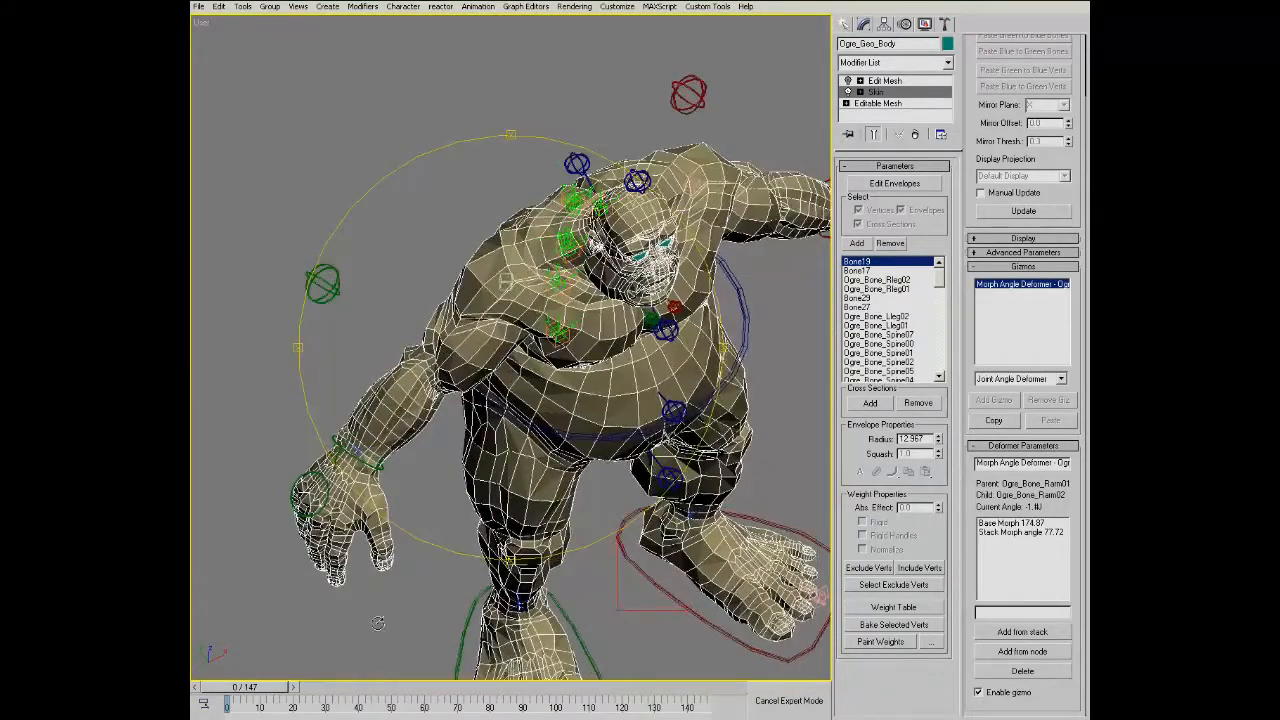
{"action": "left_click_drag", "start_coordinate": [245, 690], "coordinate": [305, 656]}
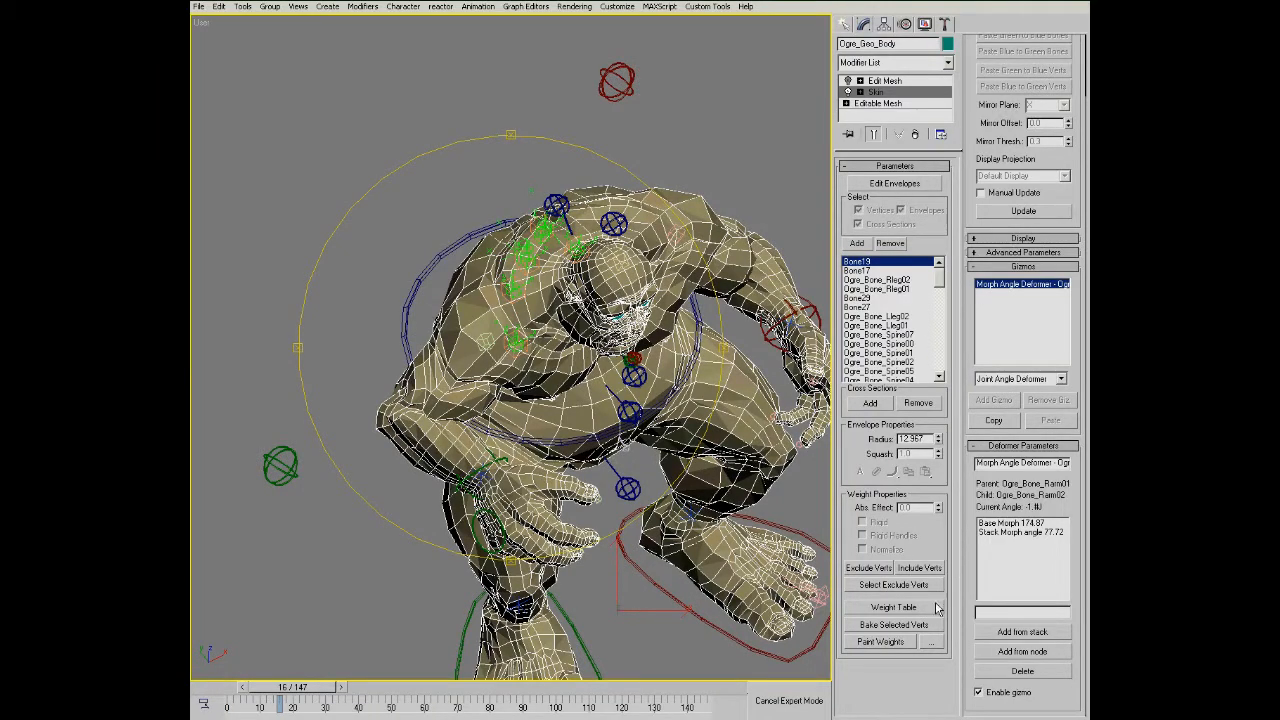
{"action": "left_click_drag", "start_coordinate": [296, 694], "coordinate": [228, 690]}
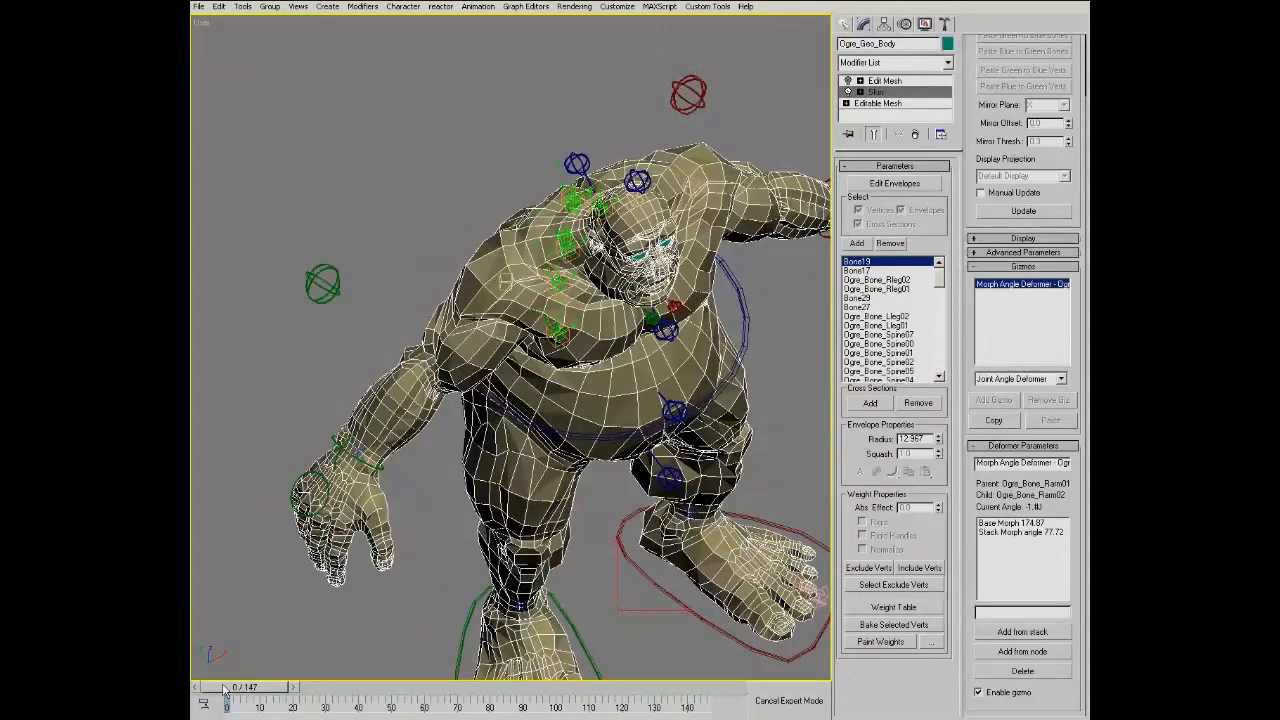
- Enter envelope editing in Skin and select the right lower leg bone Ogre_Bone_Rleg02
{"action": "middle_click_drag", "start_coordinate": [520, 449], "coordinate": [516, 314]}
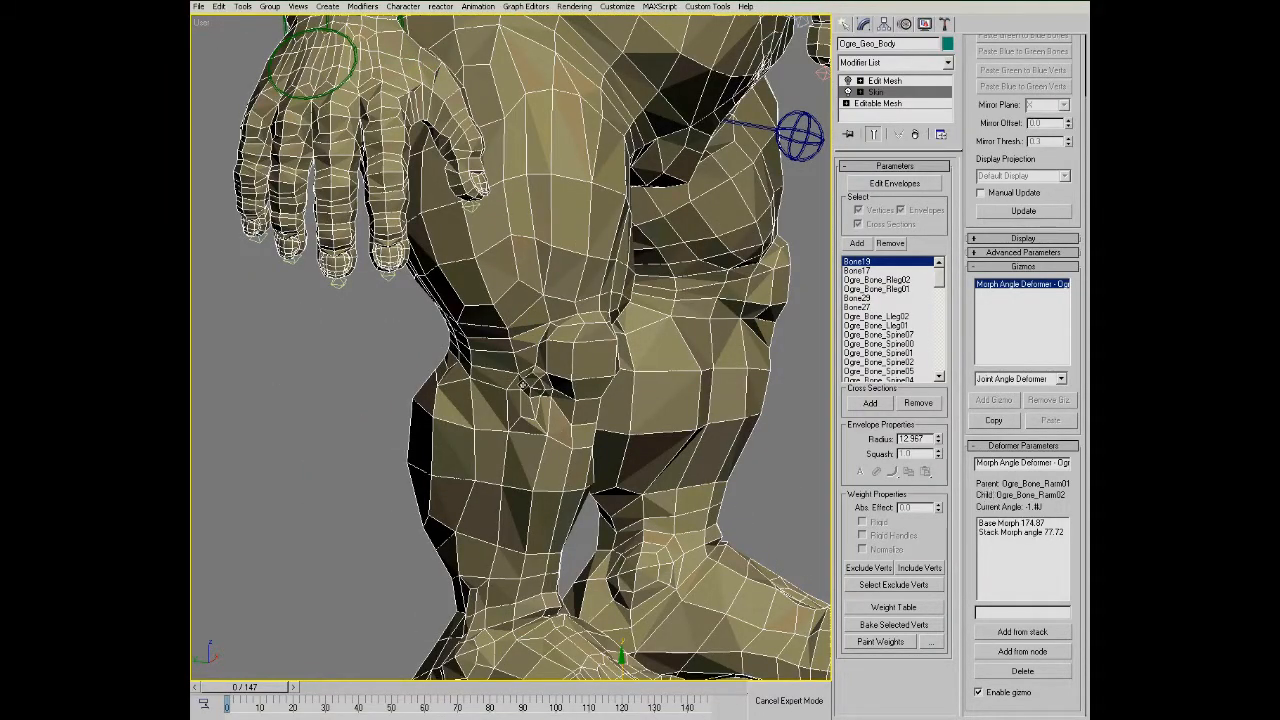
{"action": "left_click", "coordinate": [876, 91]}
{"action": "left_click", "coordinate": [894, 183]}
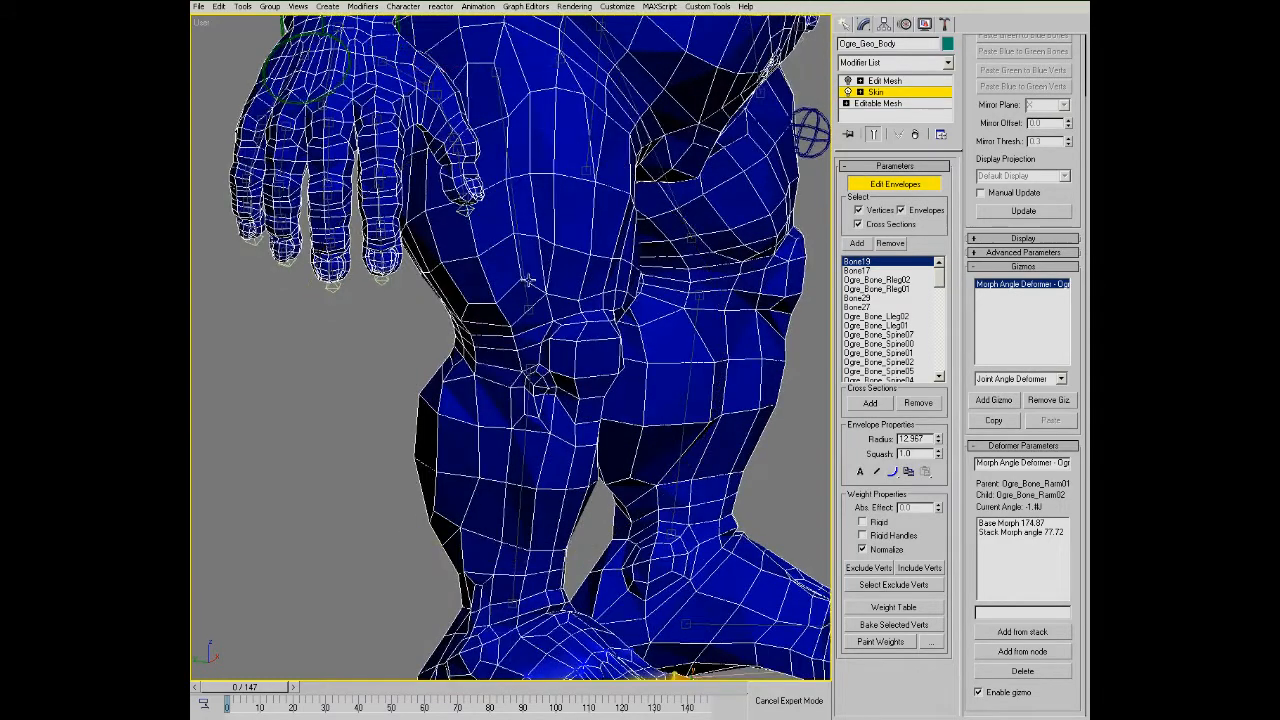
{"action": "left_click", "coordinate": [523, 457]}
{"action": "middle_click_drag", "start_coordinate": [523, 452], "coordinate": [465, 378]}
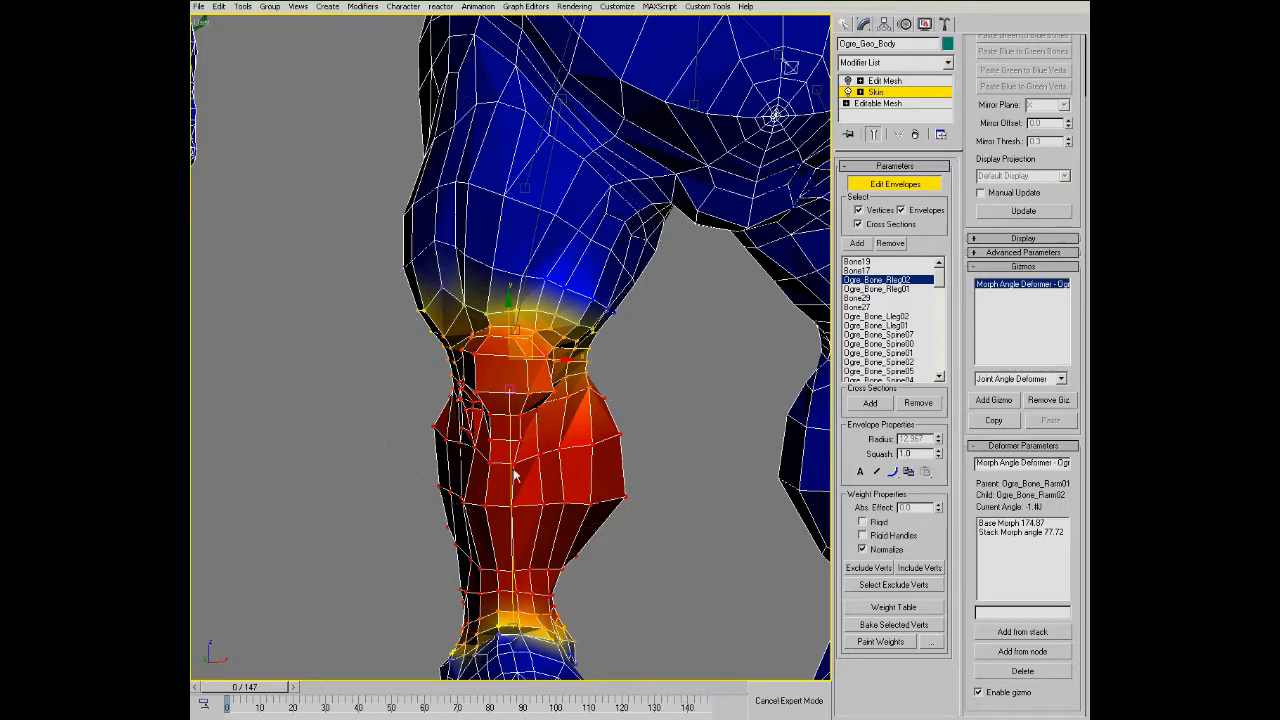
- Select the vertices around the right knee, from the thigh down to the ankle
{"action": "middle_click_drag", "start_coordinate": [703, 461], "coordinate": [806, 394], "text": "alt"}
{"action": "scroll", "coordinate": [588, 300], "scroll_direction": "down", "scroll_amount": 2}
{"action": "middle_click_drag", "start_coordinate": [588, 300], "coordinate": [548, 265], "text": "alt"}
{"action": "middle_click_drag", "start_coordinate": [560, 220], "coordinate": [536, 293], "text": "alt"}
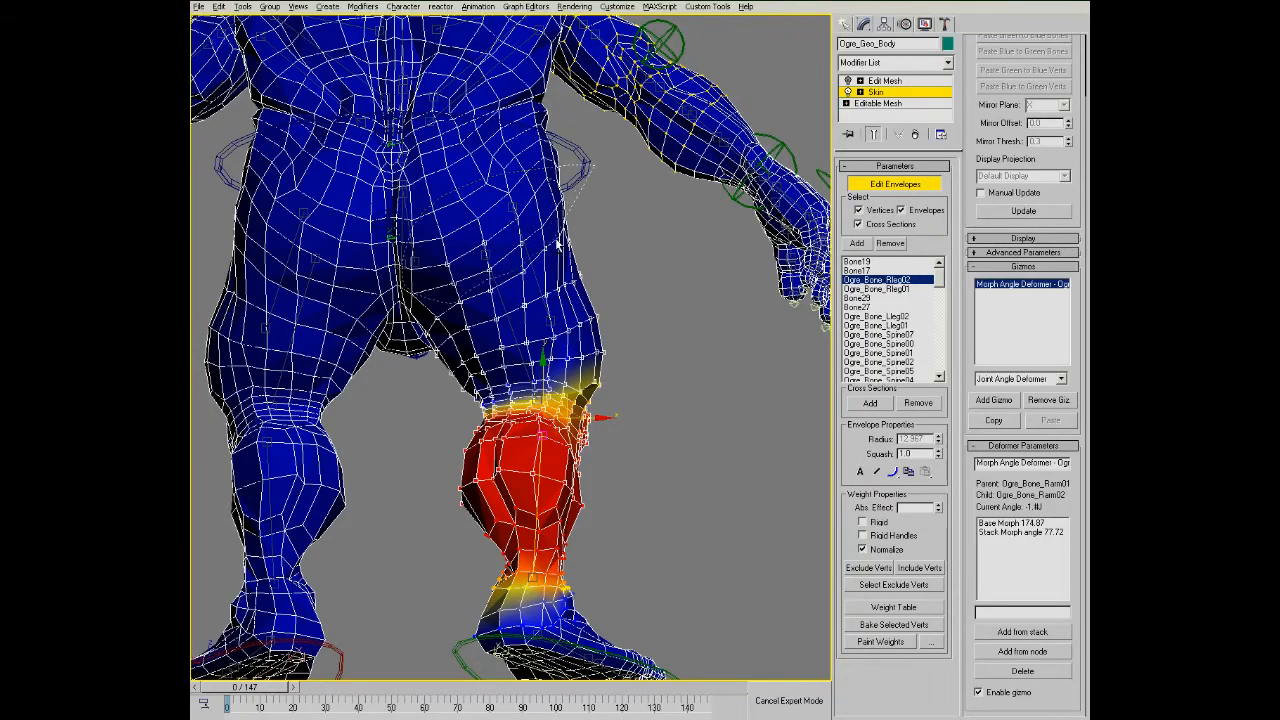
{"action": "middle_click_drag", "start_coordinate": [579, 196], "coordinate": [666, 250], "text": "alt"}
{"action": "middle_click_drag", "start_coordinate": [662, 140], "coordinate": [609, 104]}
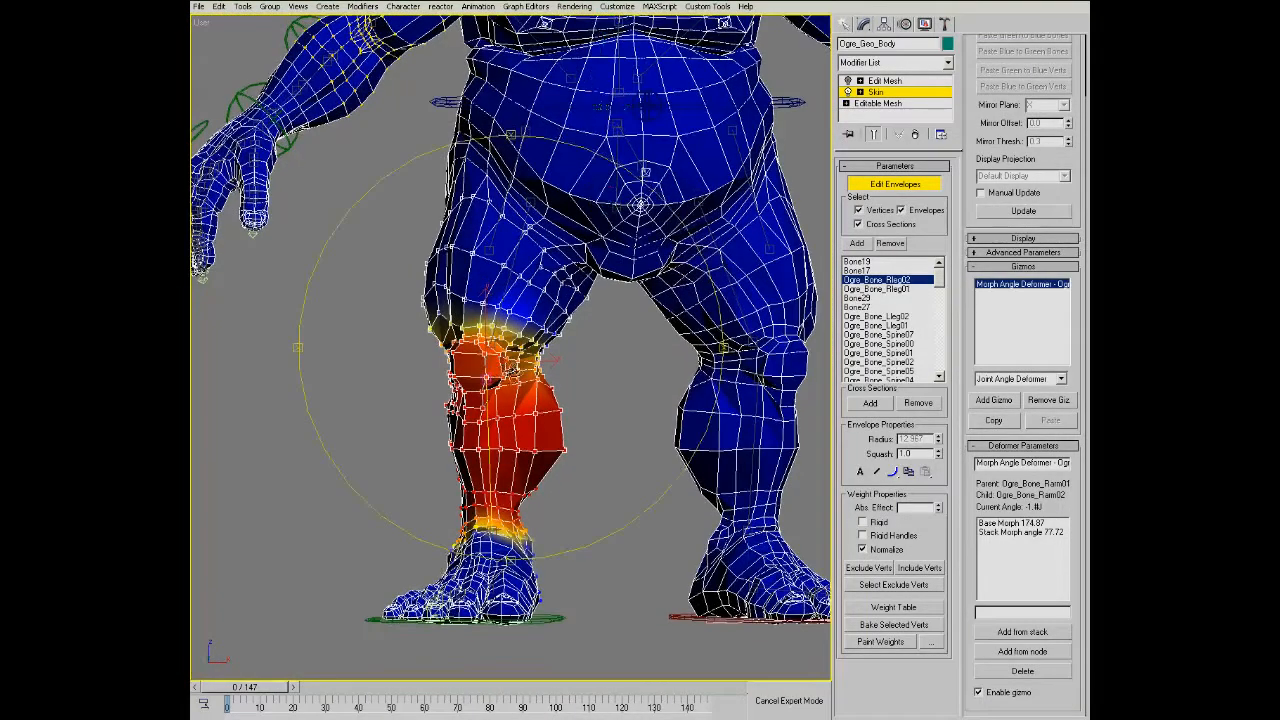
{"action": "middle_click_drag", "start_coordinate": [698, 448], "coordinate": [667, 394], "text": "ctrl+alt"}
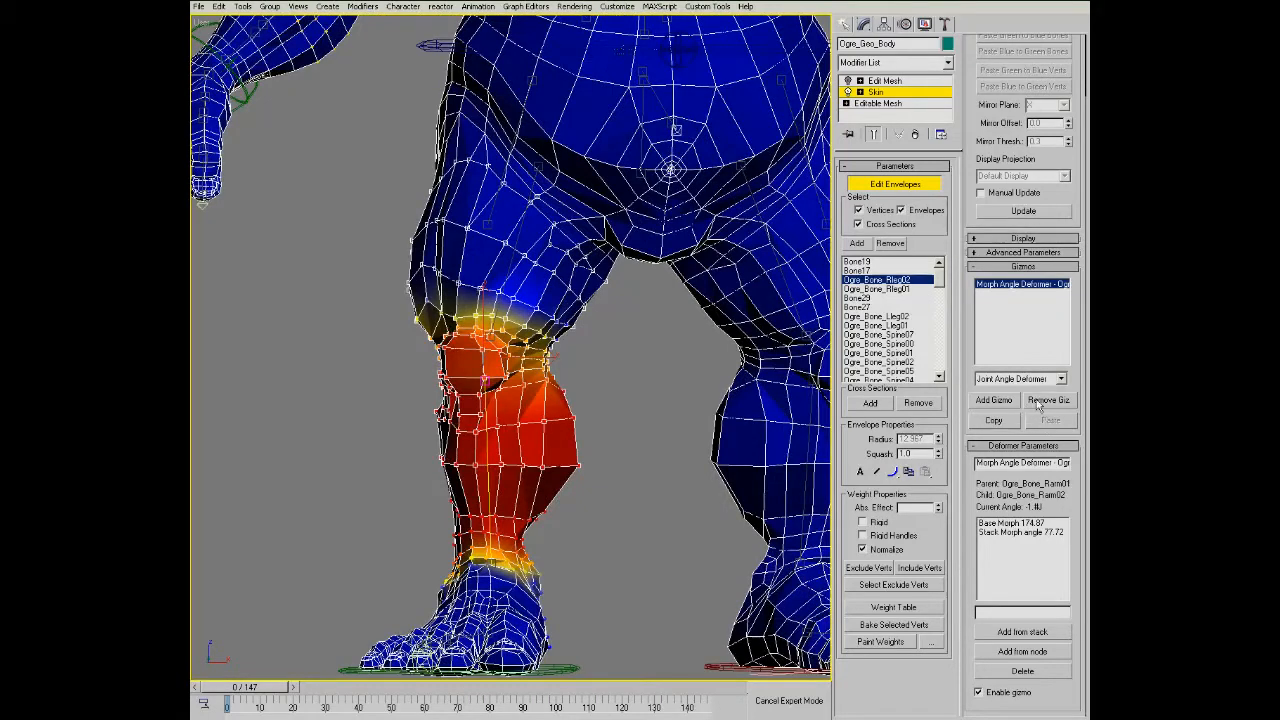
{"action": "left_click", "coordinate": [994, 401]}
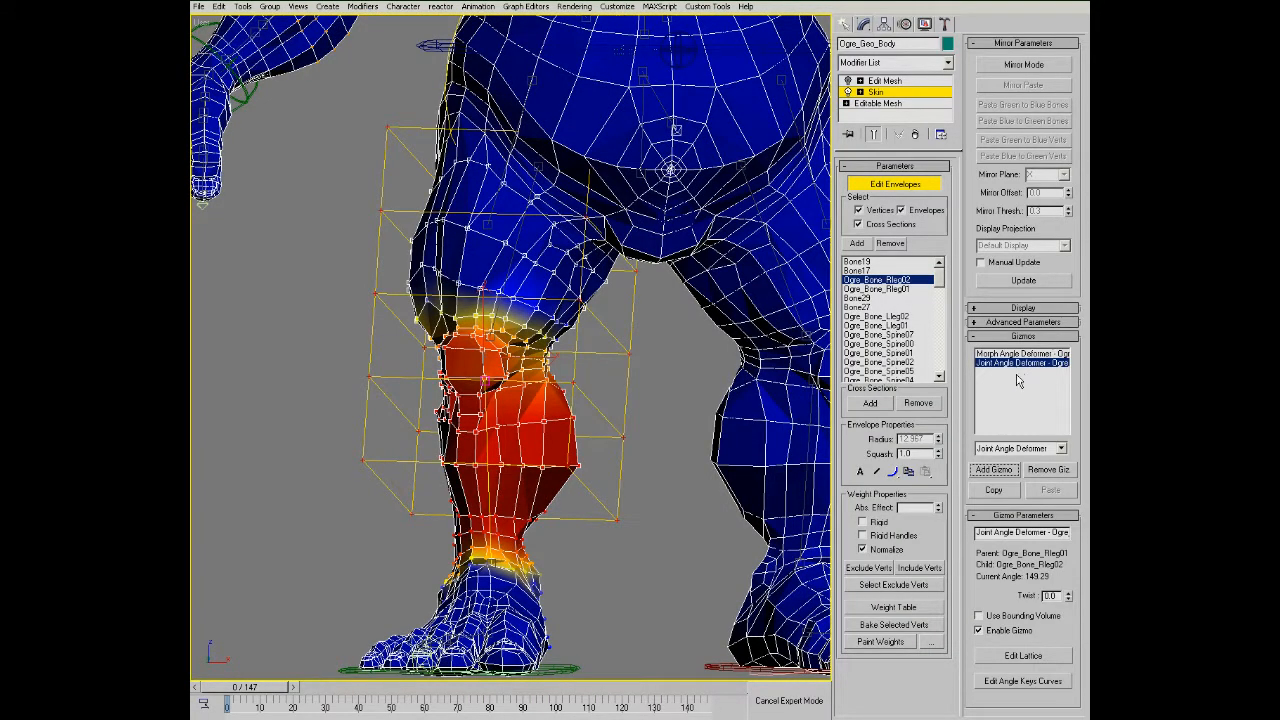
{"action": "middle_click_drag", "start_coordinate": [772, 426], "coordinate": [776, 382]}
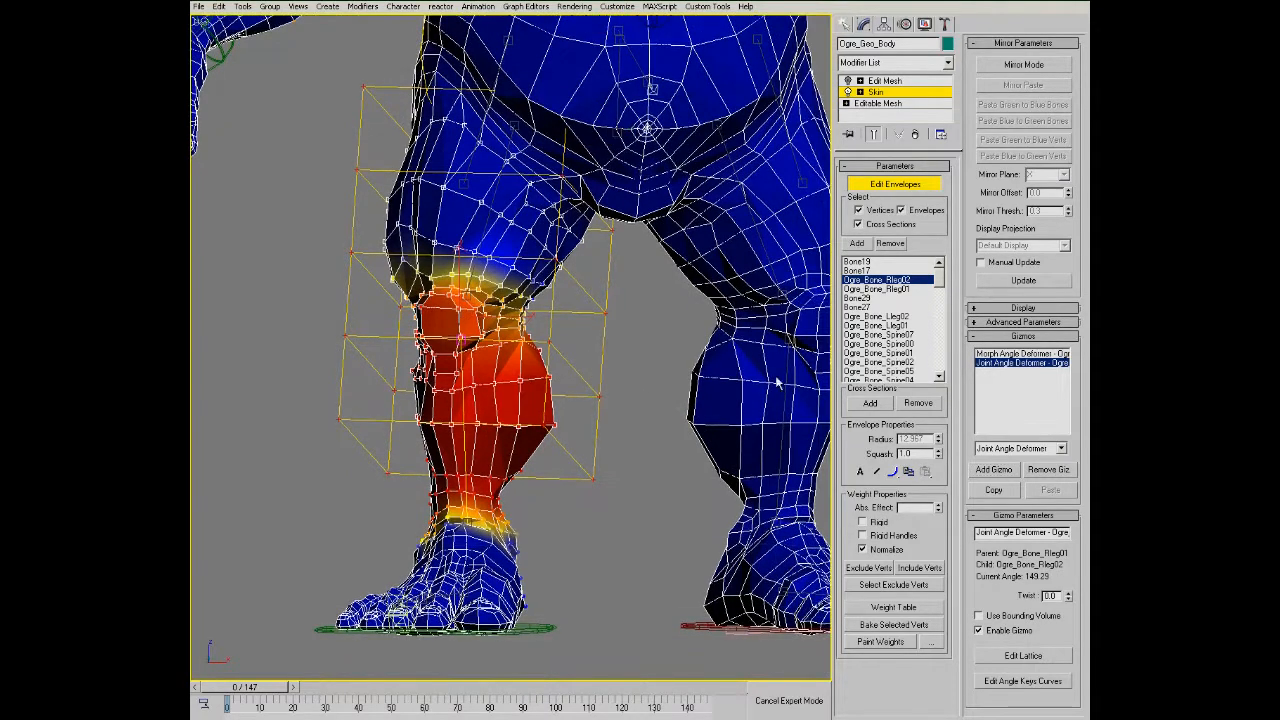
{"action": "left_click", "coordinate": [1058, 473]}
- Add a Morph Angle Deformer gizmo to the selected right knee vertices
{"action": "left_click", "coordinate": [1018, 448]}
{"action": "left_click", "coordinate": [1040, 484]}
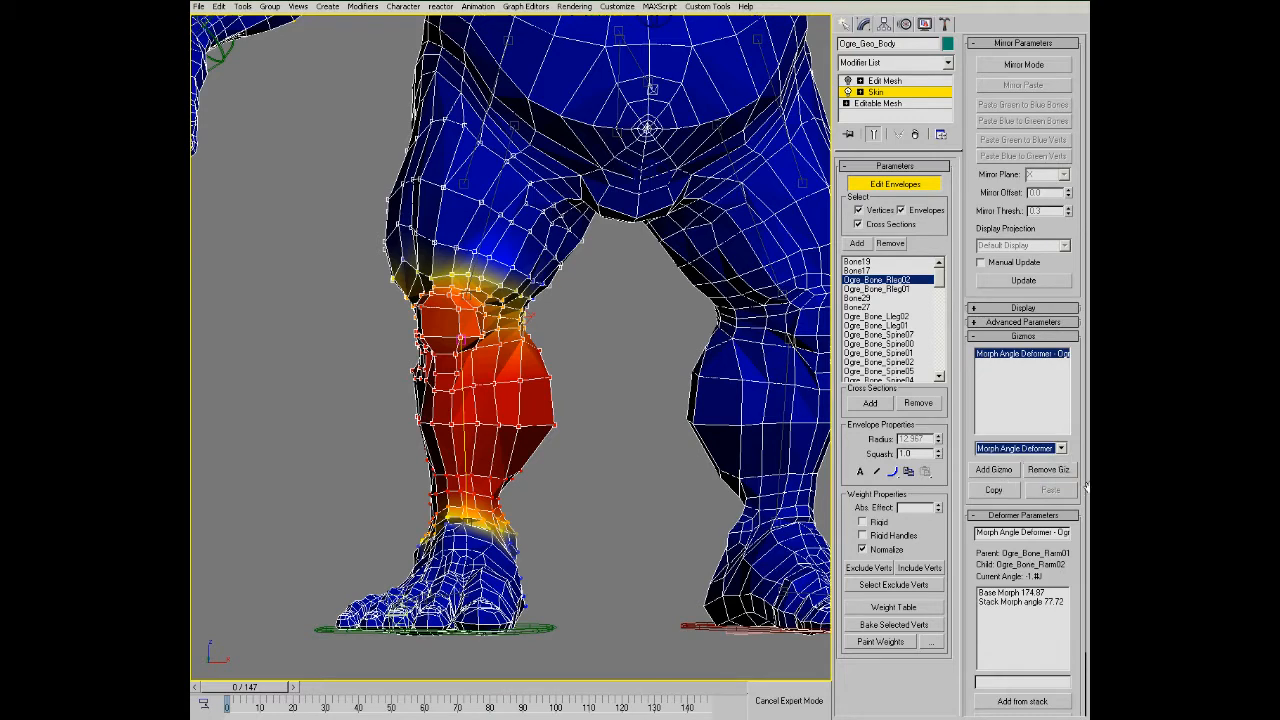
{"action": "left_click", "coordinate": [994, 470]}
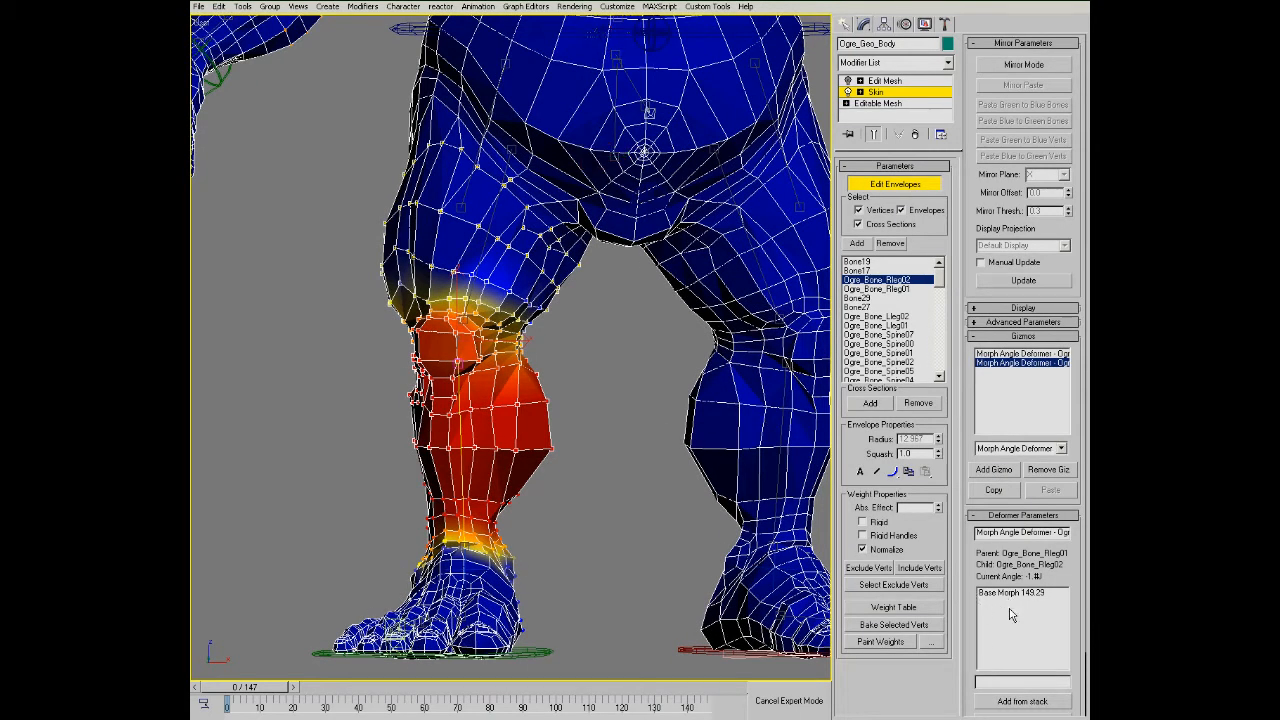
- Move the animation to frame 20 and frame the bent right knee
{"action": "middle_click_drag", "start_coordinate": [548, 393], "coordinate": [265, 657]}
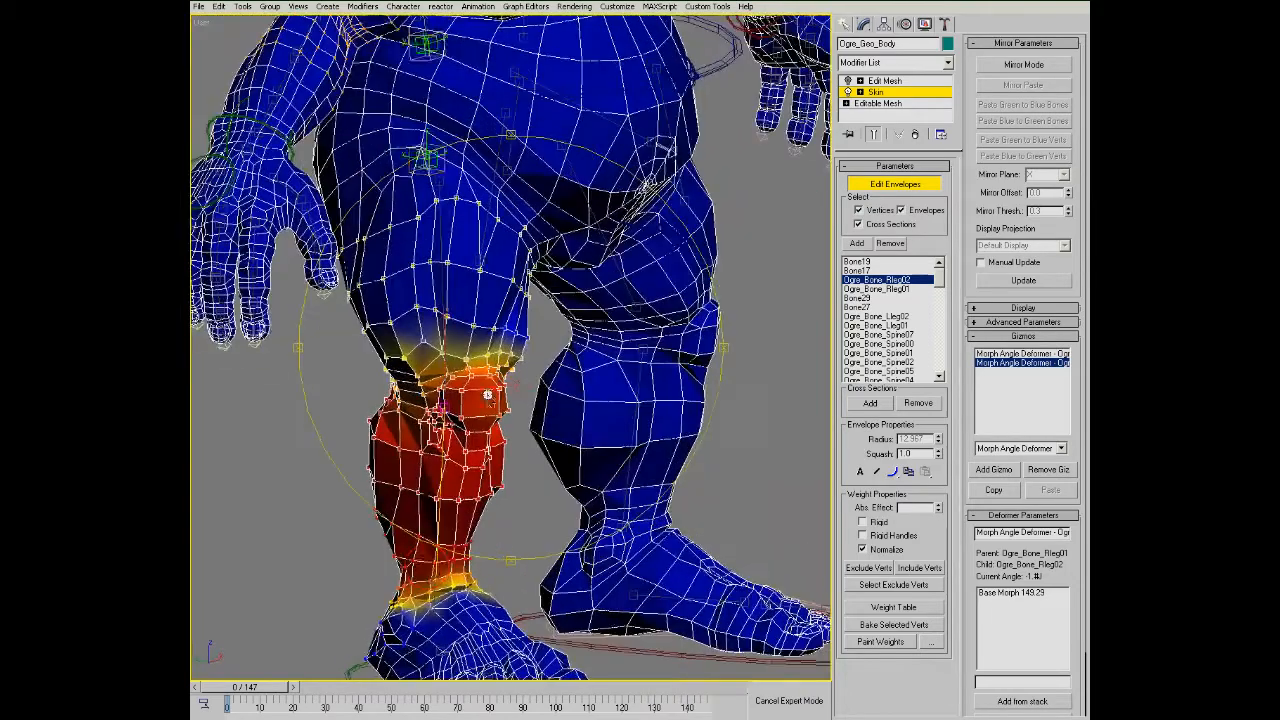
{"action": "left_click_drag", "start_coordinate": [273, 688], "coordinate": [346, 689]}
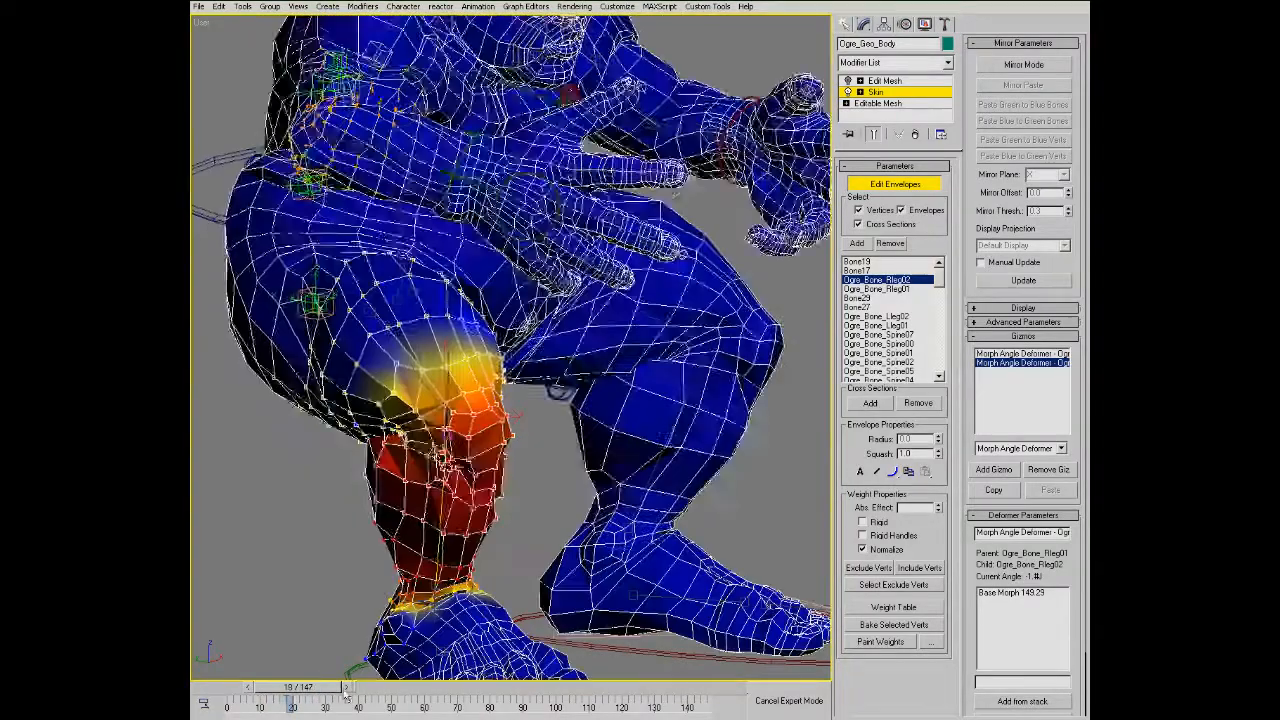
{"action": "left_click", "coordinate": [346, 689]}
{"action": "left_click", "coordinate": [351, 689]}
{"action": "middle_click_drag", "start_coordinate": [475, 432], "coordinate": [600, 312]}
- Add a second Edit Mesh modifier directly above Skin and enter its vertex editing
{"action": "right_click", "coordinate": [604, 374]}
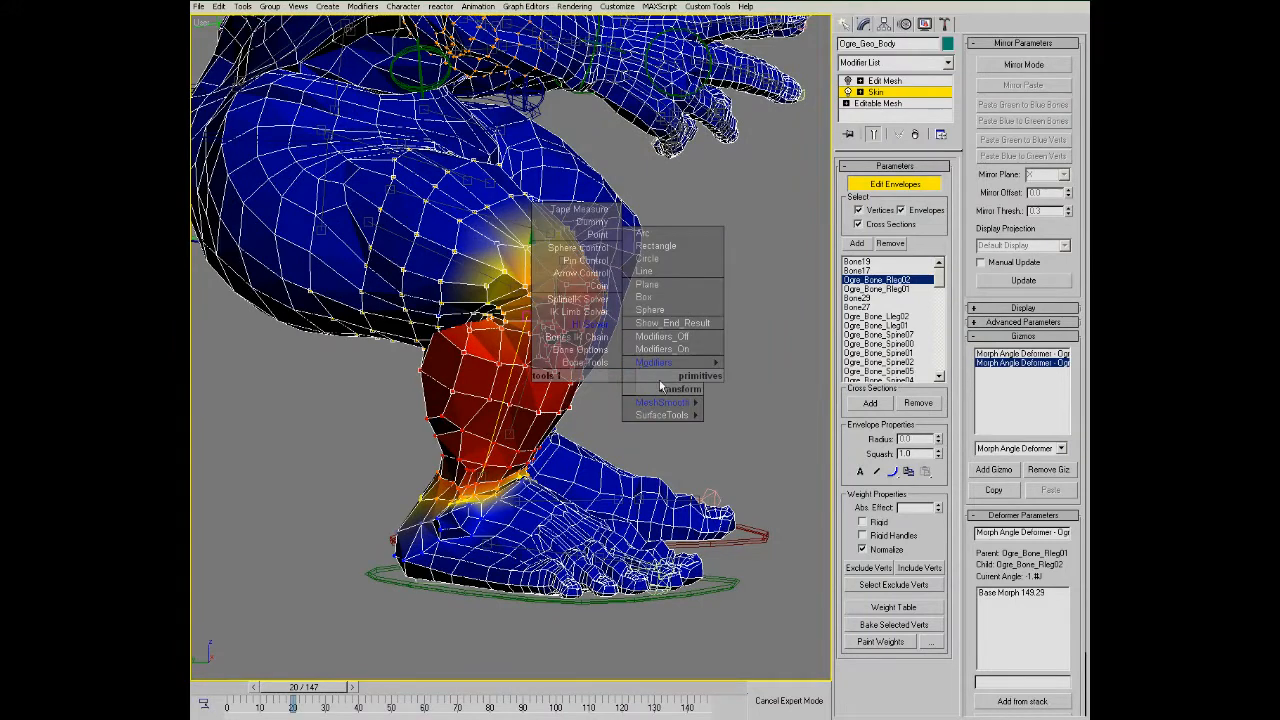
{"action": "mouse_move", "coordinate": [655, 362]}
{"action": "mouse_move", "coordinate": [763, 340]}
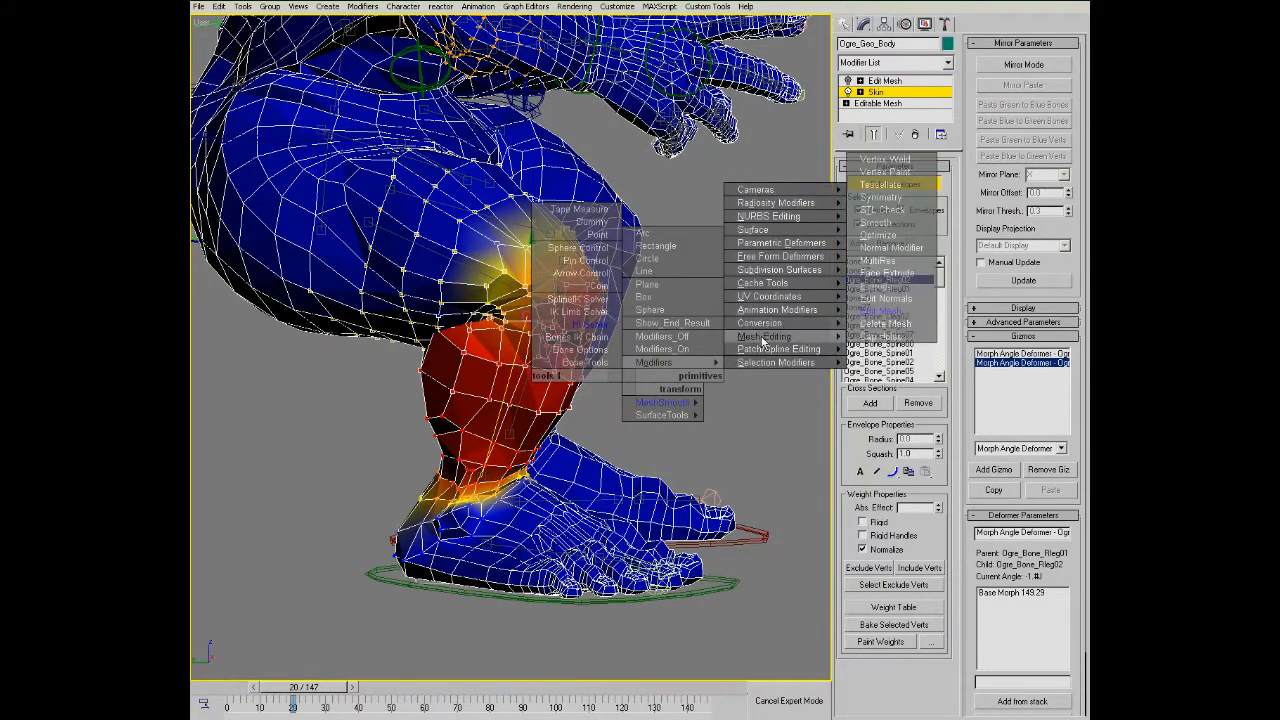
{"action": "left_click", "coordinate": [890, 312]}
{"action": "middle_click_drag", "start_coordinate": [640, 300], "coordinate": [563, 360]}
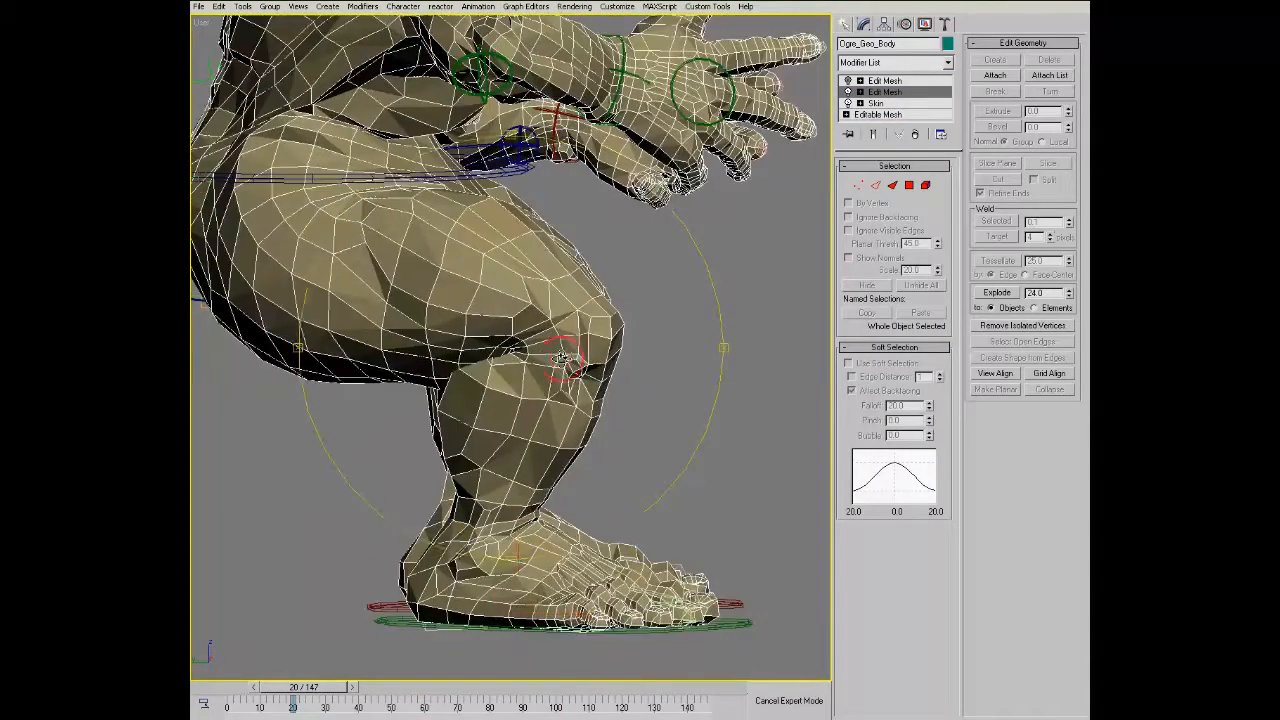
{"action": "key", "text": "1"}
- Examine the bent right knee up close and within the ogre's whole crouching pose
{"action": "scroll", "coordinate": [467, 357], "scroll_direction": "up", "scroll_amount": 3}
{"action": "middle_click_drag", "start_coordinate": [532, 352], "coordinate": [652, 345], "text": "alt"}
{"action": "middle_click_drag", "start_coordinate": [686, 283], "coordinate": [572, 304]}
{"action": "scroll", "coordinate": [544, 310], "scroll_direction": "down", "scroll_amount": 3}
{"action": "middle_click_drag", "start_coordinate": [566, 366], "coordinate": [567, 449]}
{"action": "mouse_move", "coordinate": [569, 343]}
{"action": "middle_mouse_down", "text": "alt"}
{"action": "mouse_move", "coordinate": [494, 346]}
{"action": "mouse_move", "coordinate": [573, 343]}
{"action": "mouse_move", "coordinate": [568, 365]}
{"action": "middle_mouse_up", "text": "alt"}
{"action": "scroll", "coordinate": [480, 345], "scroll_direction": "down", "scroll_amount": 1}
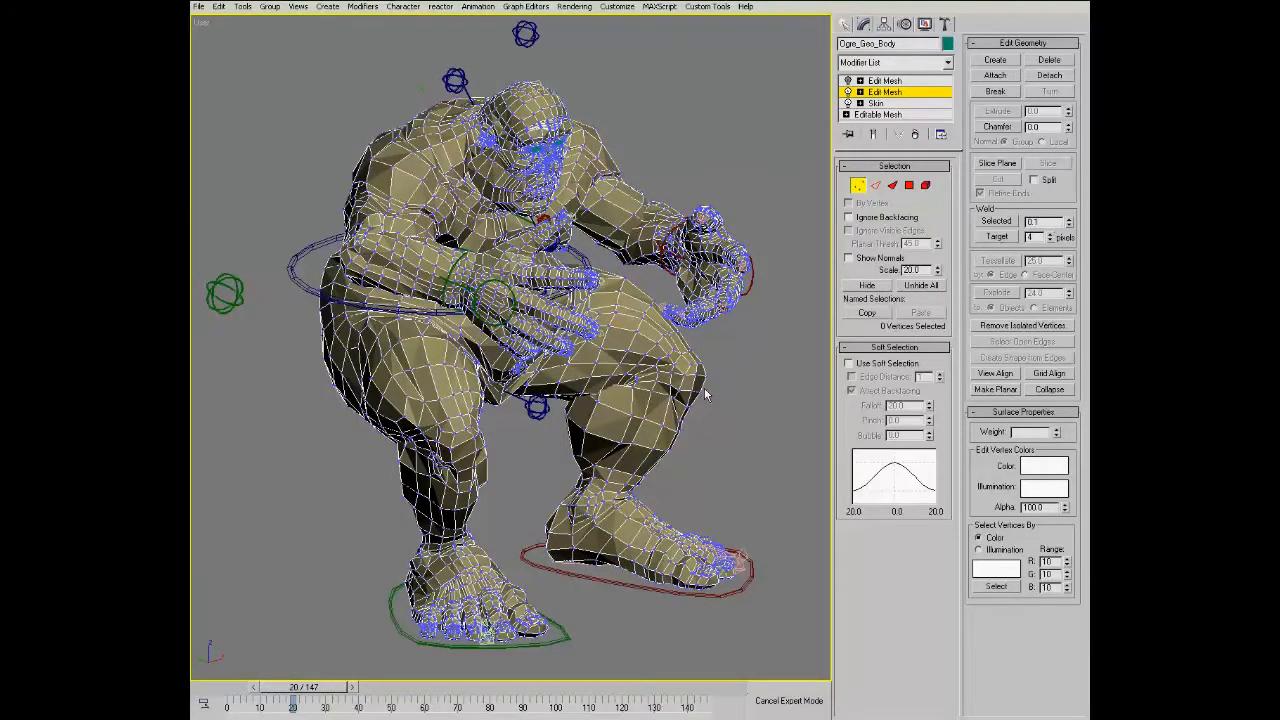